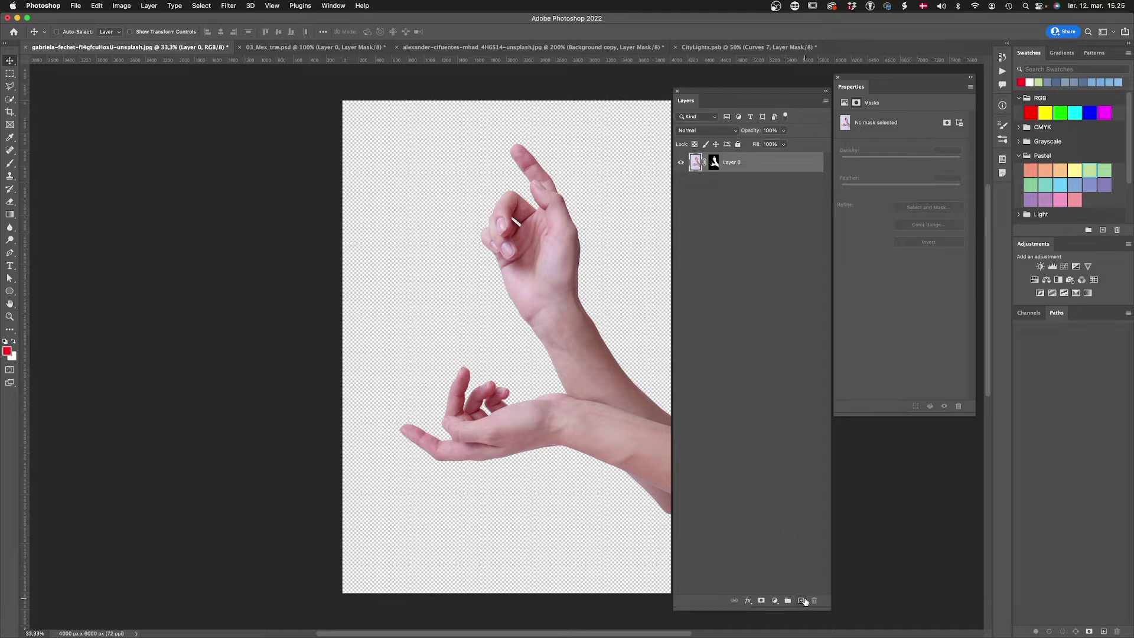
Add an empty layer, try placing it beneath the hands layer, and delete it again
{"action": "left_click", "coordinate": [801, 601]}
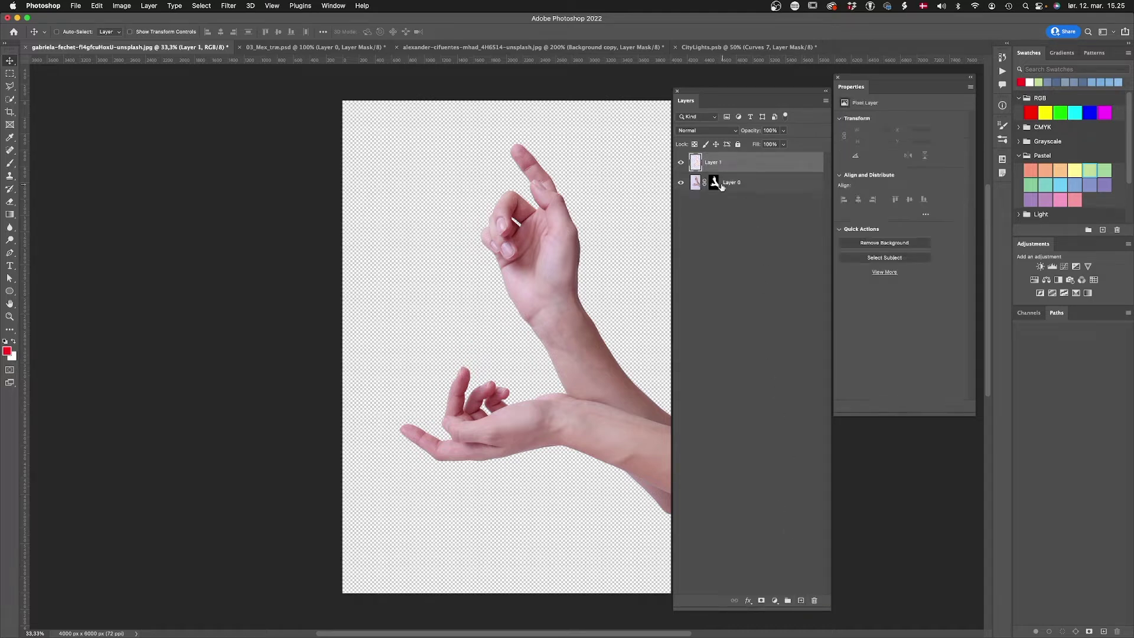
{"action": "left_click_drag", "start_coordinate": [695, 163], "coordinate": [694, 192]}
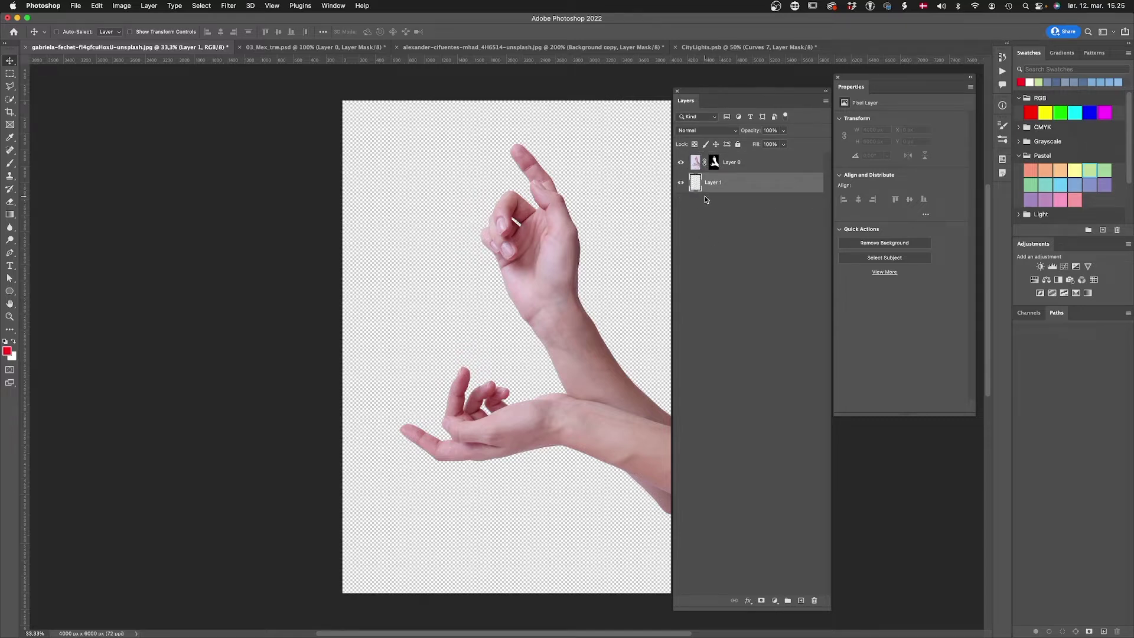
{"action": "left_click_drag", "start_coordinate": [701, 192], "coordinate": [813, 599]}
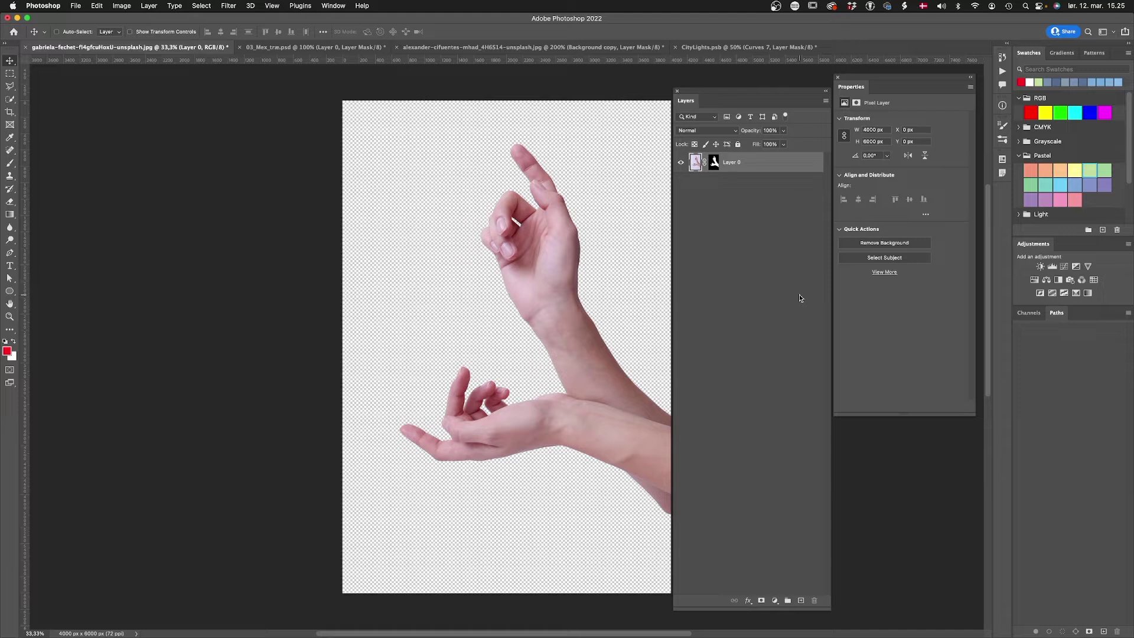
Add a new empty layer directly beneath the masked hands layer, Layer 0, in a single action
{"action": "key", "text": "super"}
{"action": "left_click", "coordinate": [801, 600]}
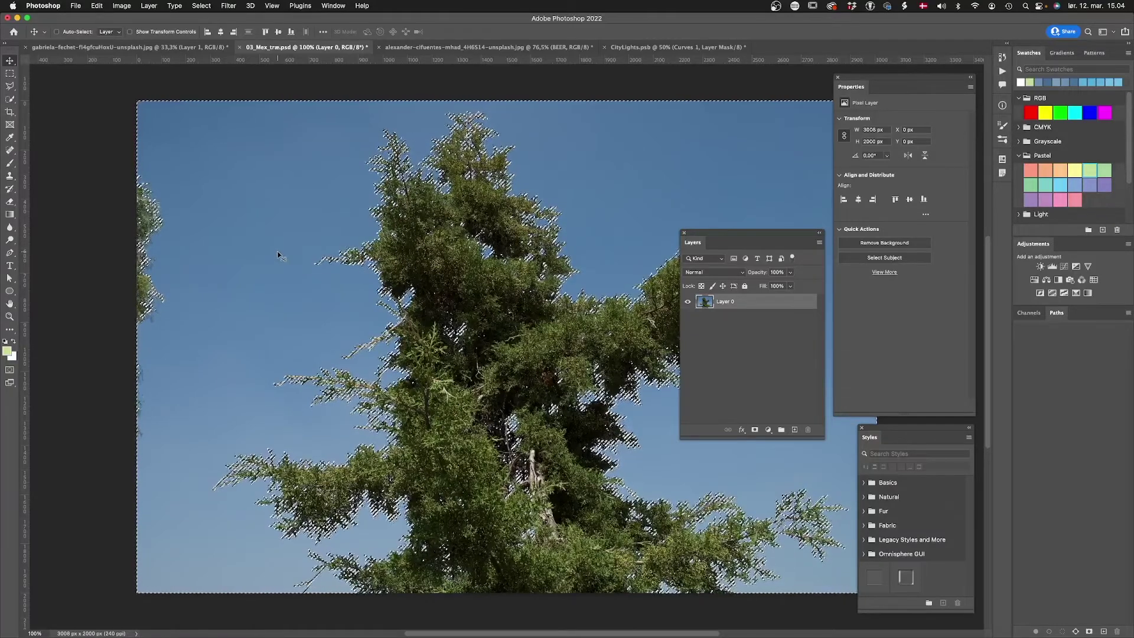
Undo a plain mask made from the sky selection and add an inverted layer mask that hides the sky around the tree
{"action": "left_click", "coordinate": [755, 430]}
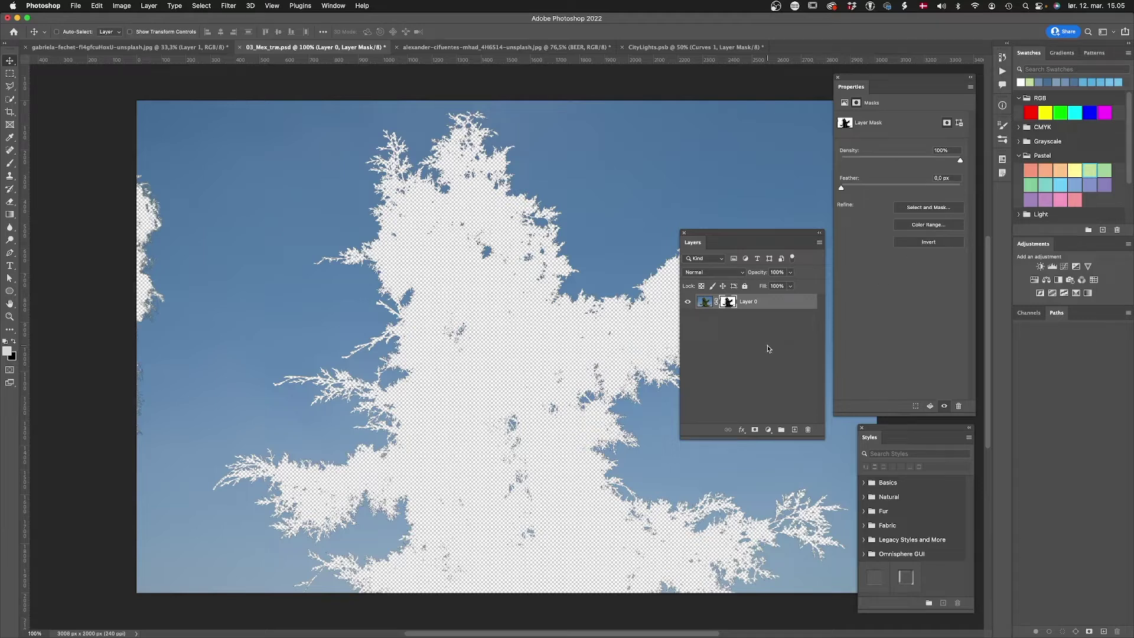
{"action": "key", "text": "super+z"}
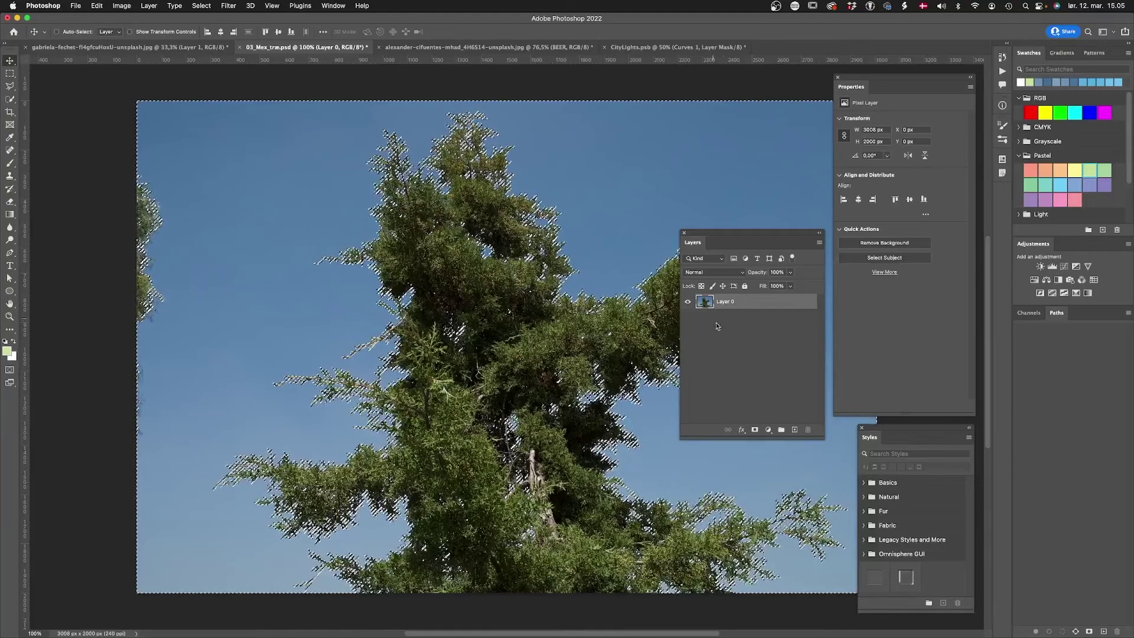
{"action": "left_click", "coordinate": [755, 430]}
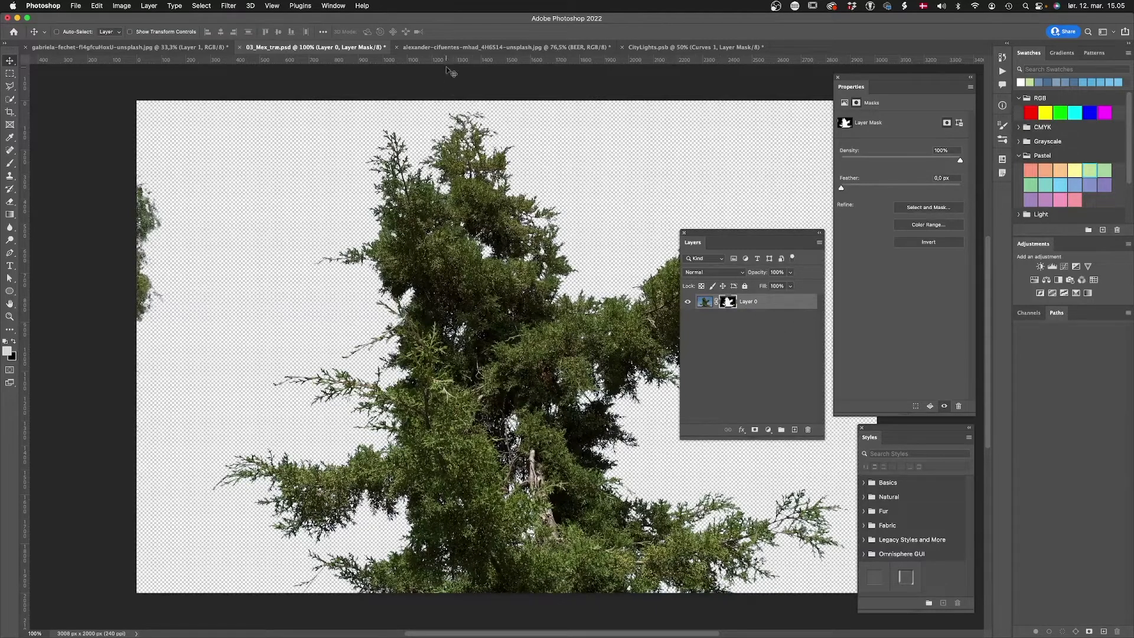
Switch to the Heineken bottle image and show the BEER text layer
{"action": "left_click", "coordinate": [445, 48]}
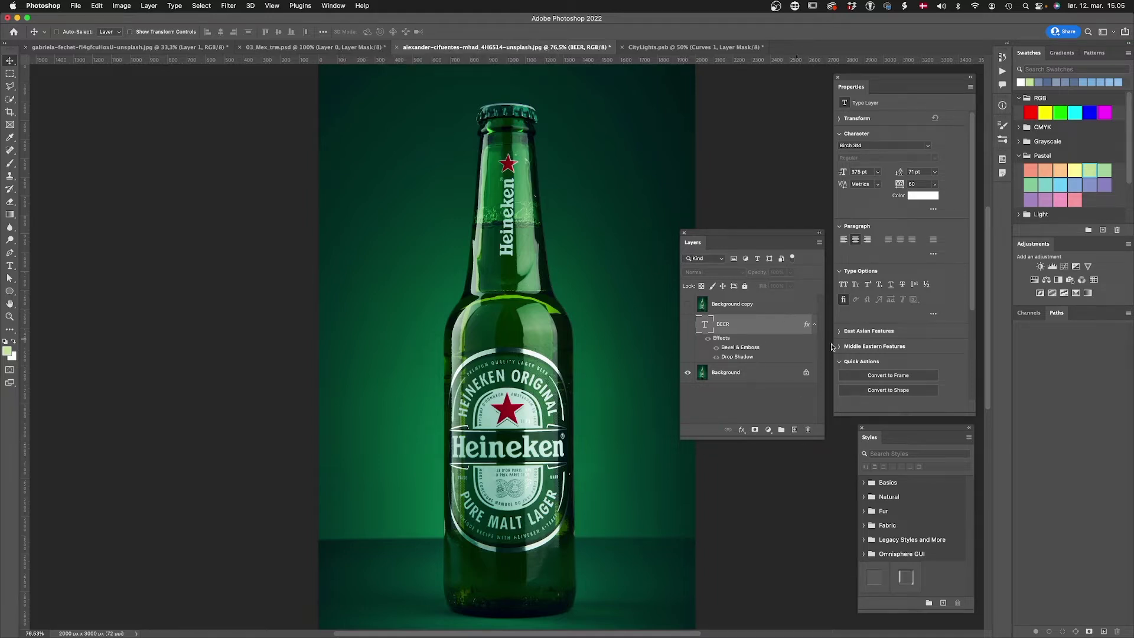
{"action": "left_click", "coordinate": [687, 324]}
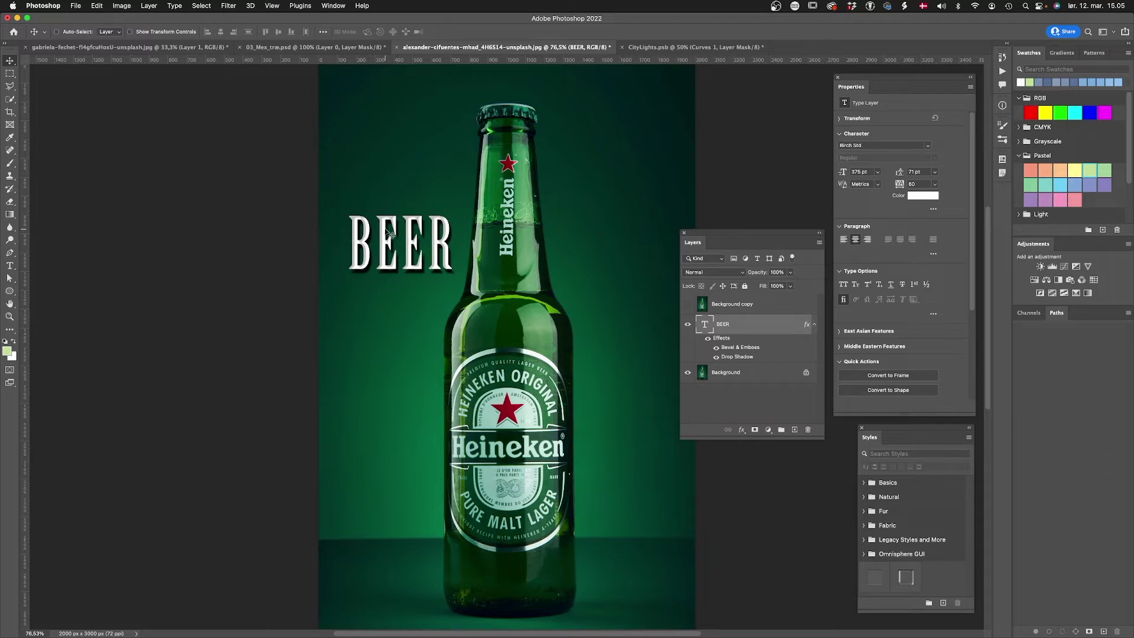
Try out the BEER layer's opacity with its layer effects temporarily hidden, and restore the effects
{"action": "left_click", "coordinate": [707, 338]}
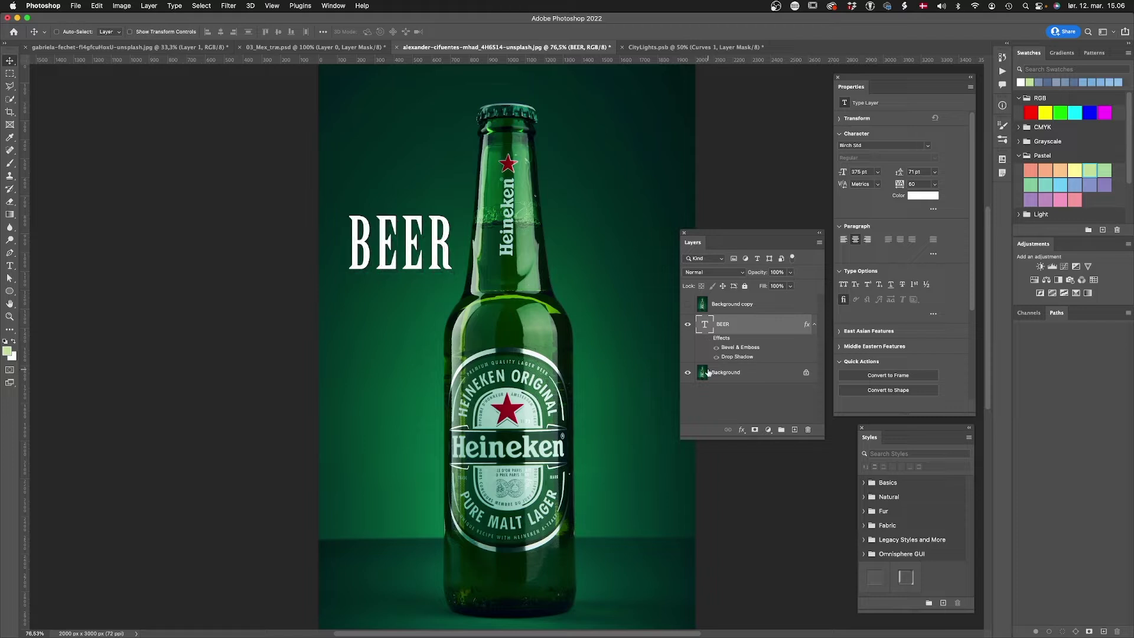
{"action": "left_click_drag", "start_coordinate": [766, 272], "coordinate": [857, 288]}
{"action": "left_click", "coordinate": [707, 338]}
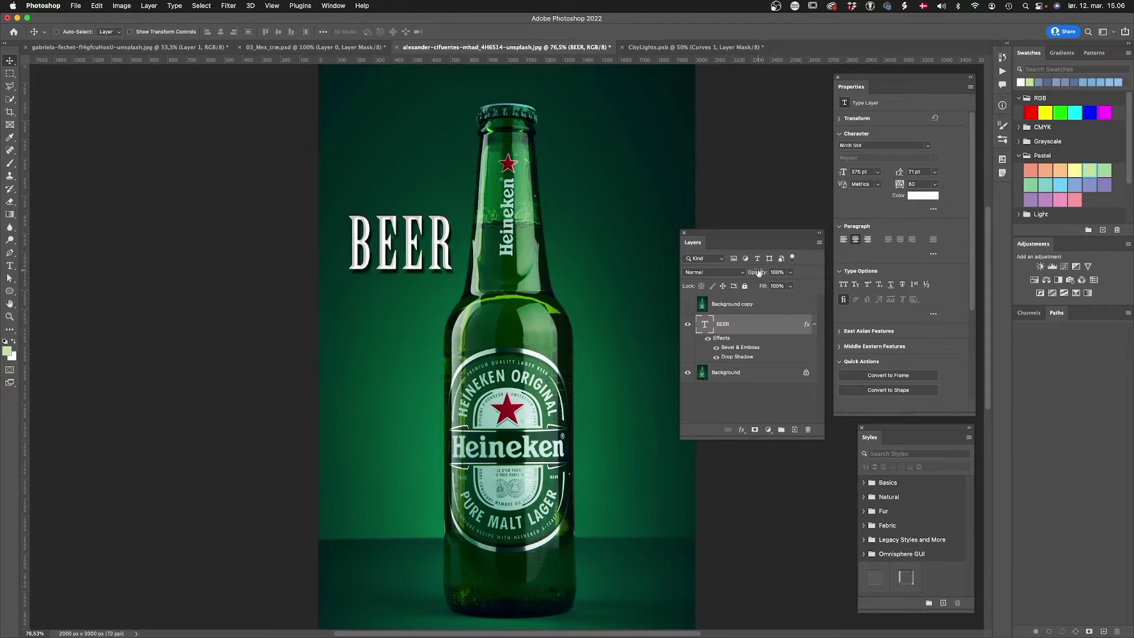
Test the opacity of the BEER layer, lower its fill to 0%, and hide the layer
{"action": "left_click_drag", "start_coordinate": [756, 274], "coordinate": [870, 276]}
{"action": "left_click_drag", "start_coordinate": [761, 290], "coordinate": [759, 288]}
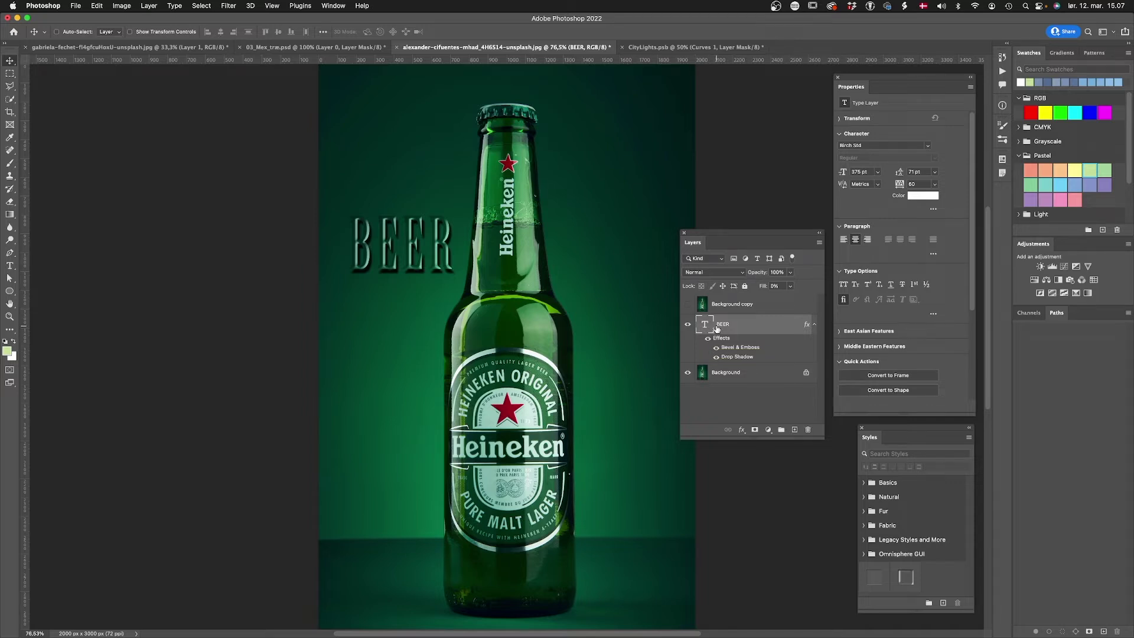
{"action": "left_click", "coordinate": [688, 324]}
Add an empty layer above Background copy and set up the Brush tool with bright red as the foreground colour
{"action": "left_click", "coordinate": [744, 307]}
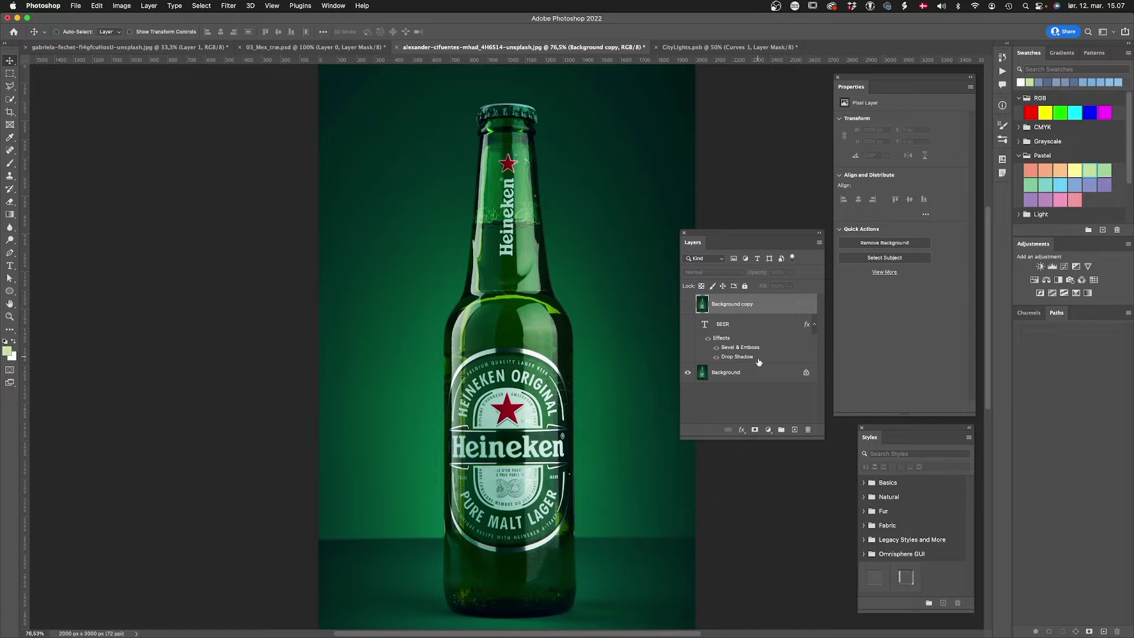
{"action": "left_click", "coordinate": [794, 429]}
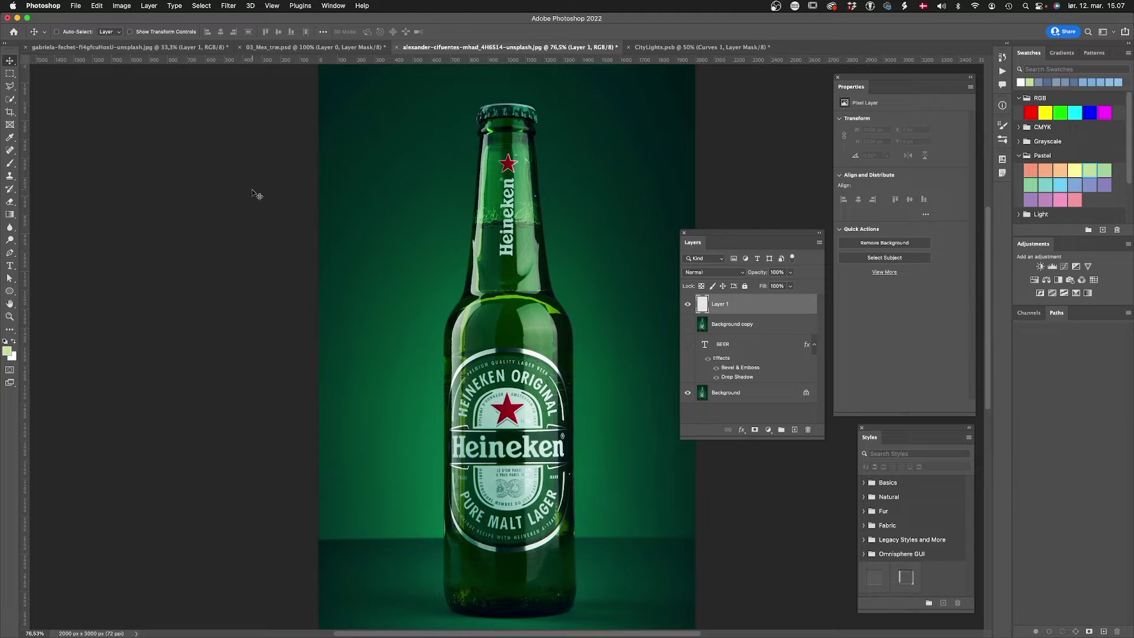
{"action": "left_click", "coordinate": [10, 163]}
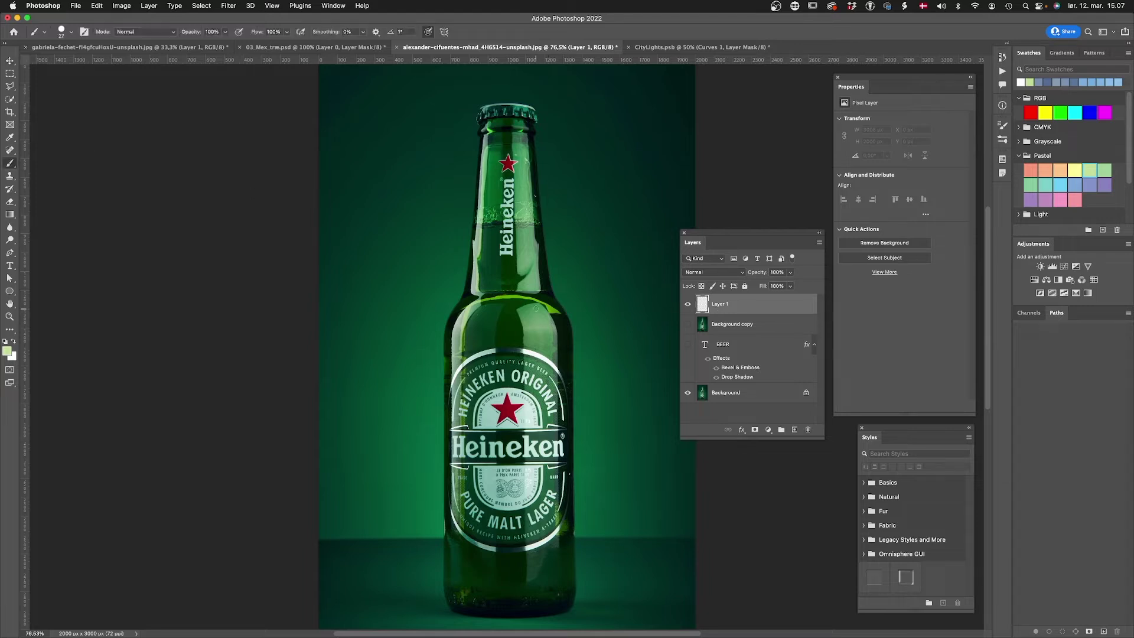
{"action": "left_click", "coordinate": [8, 352]}
{"action": "left_click", "coordinate": [723, 433]}
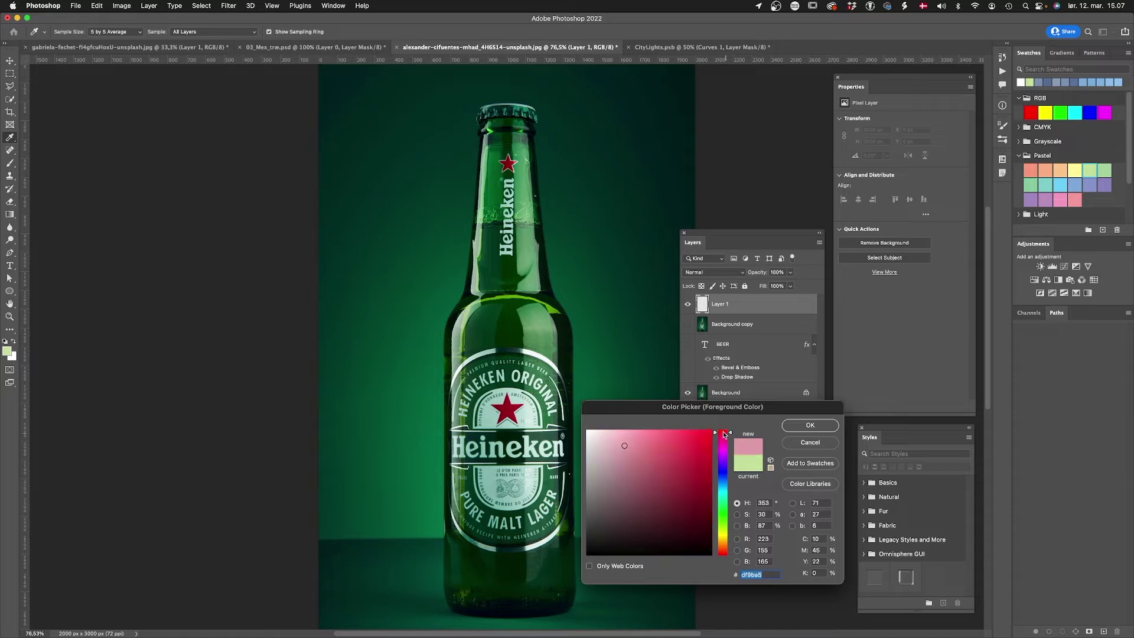
{"action": "left_click", "coordinate": [711, 432]}
{"action": "left_click", "coordinate": [796, 425]}
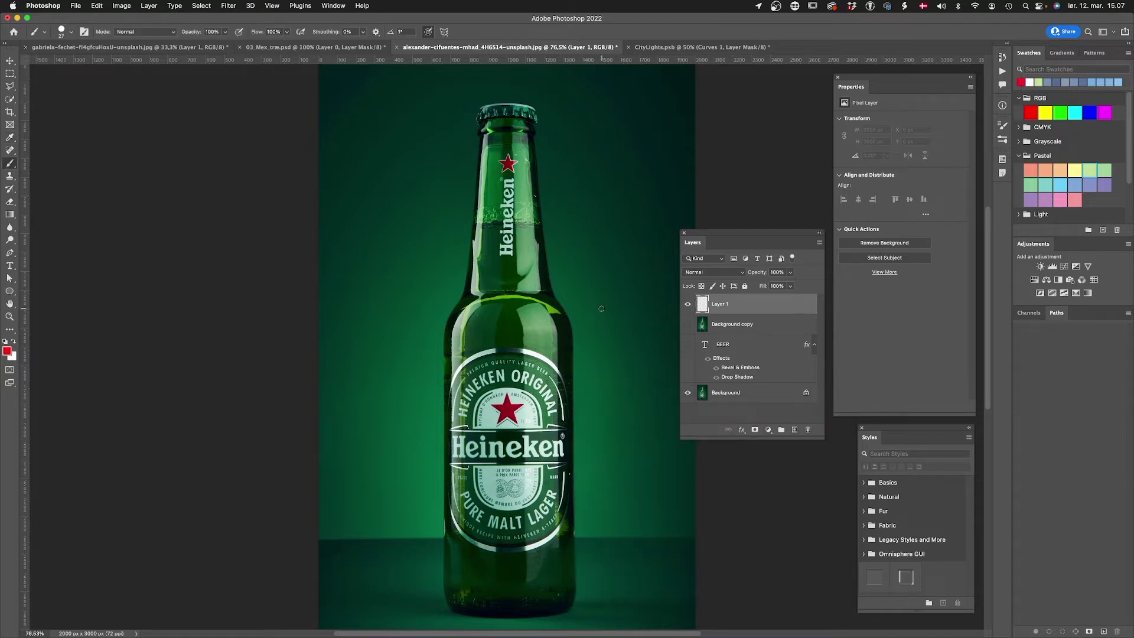
Paint red round drops and running streaks over the bottle's neck and label on Layer 1
{"action": "key", "text": "super+plus"}
{"action": "key", "text": "super+plus"}
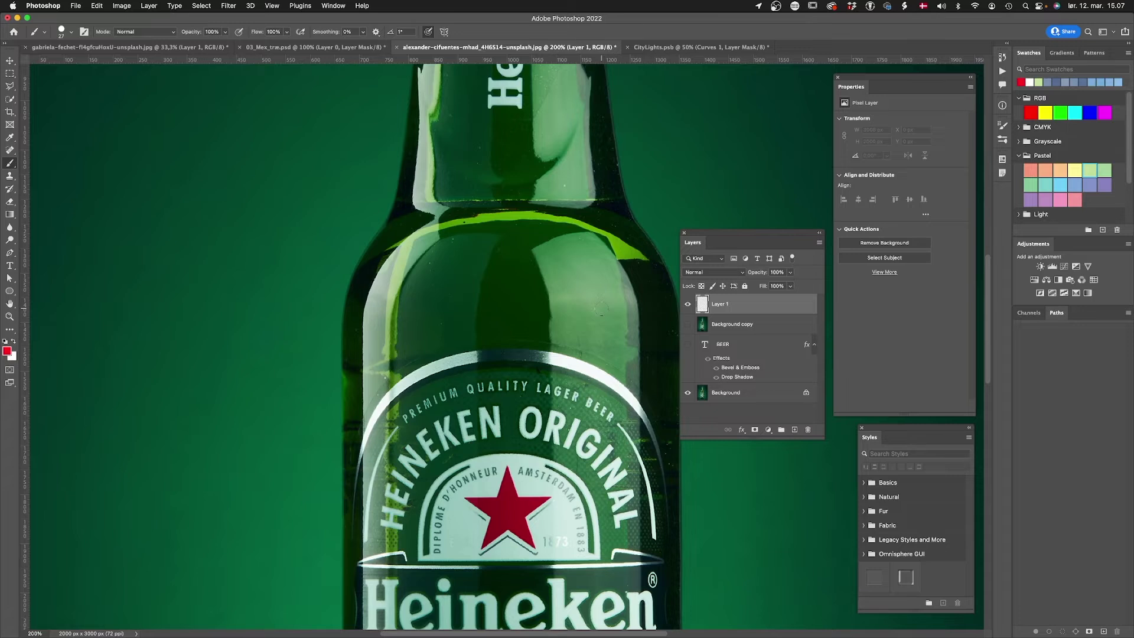
{"action": "key", "text": "super+minus"}
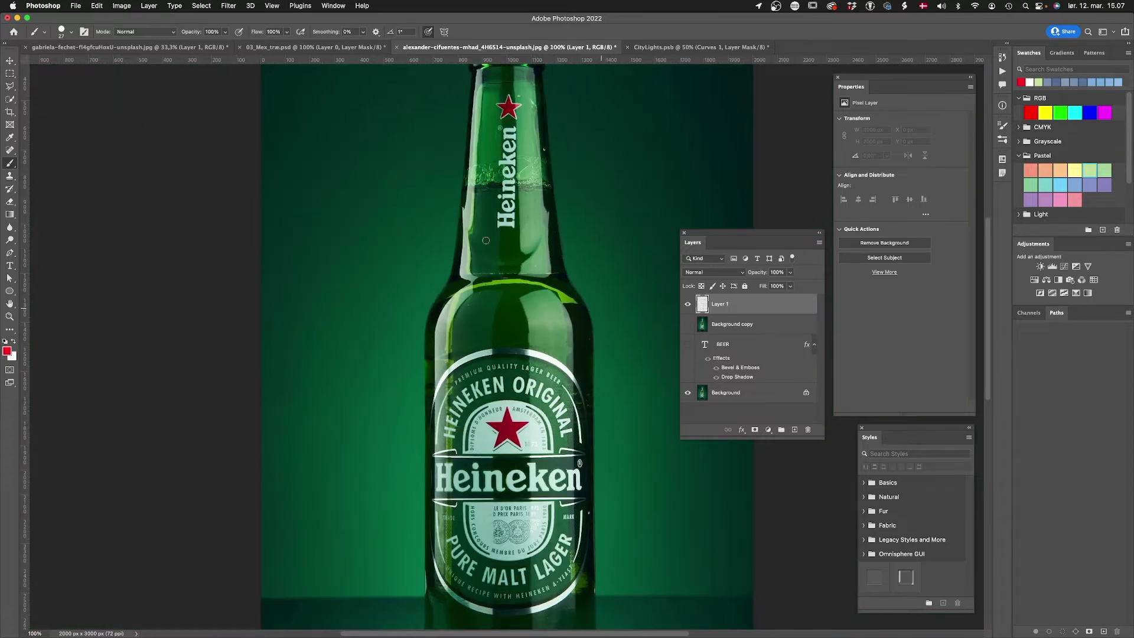
{"action": "mouse_move", "coordinate": [509, 127]}
{"action": "left_mouse_down"}
{"action": "mouse_move", "coordinate": [501, 192]}
{"action": "mouse_move", "coordinate": [525, 270]}
{"action": "left_mouse_up"}
{"action": "left_click_drag", "start_coordinate": [532, 286], "coordinate": [536, 381]}
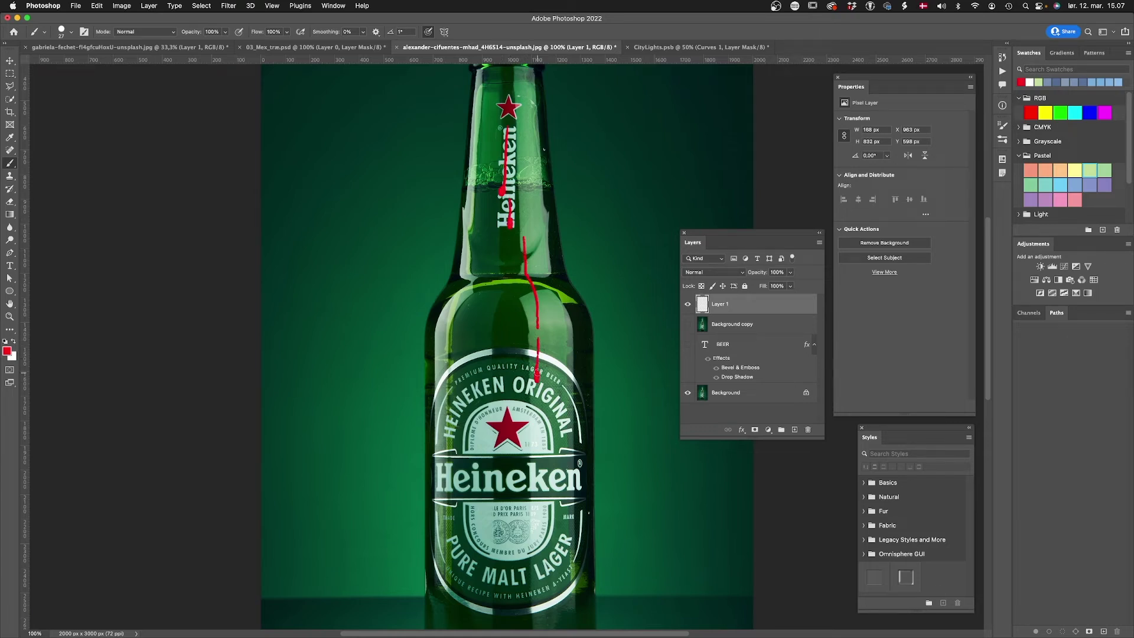
{"action": "left_click", "coordinate": [555, 385]}
{"action": "left_click", "coordinate": [545, 407]}
{"action": "left_click", "coordinate": [562, 406]}
{"action": "left_click", "coordinate": [513, 397]}
{"action": "left_click", "coordinate": [518, 365]}
{"action": "left_click", "coordinate": [492, 366]}
{"action": "left_click", "coordinate": [478, 394]}
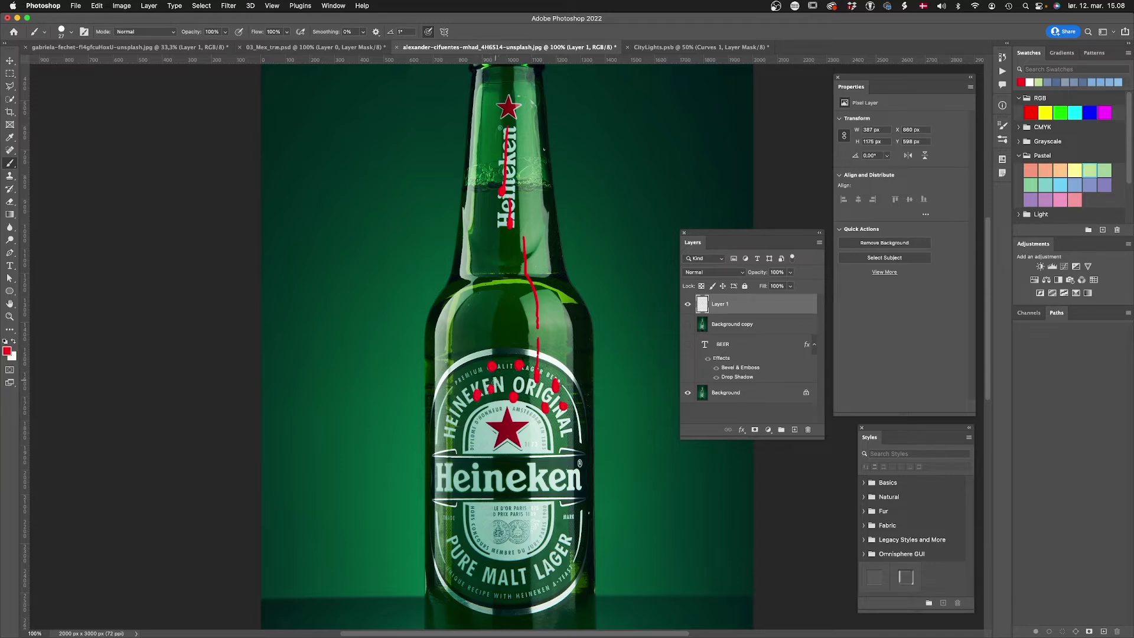
{"action": "left_click_drag", "start_coordinate": [502, 381], "coordinate": [497, 442]}
{"action": "left_click_drag", "start_coordinate": [527, 406], "coordinate": [530, 466]}
{"action": "left_click_drag", "start_coordinate": [487, 254], "coordinate": [476, 323]}
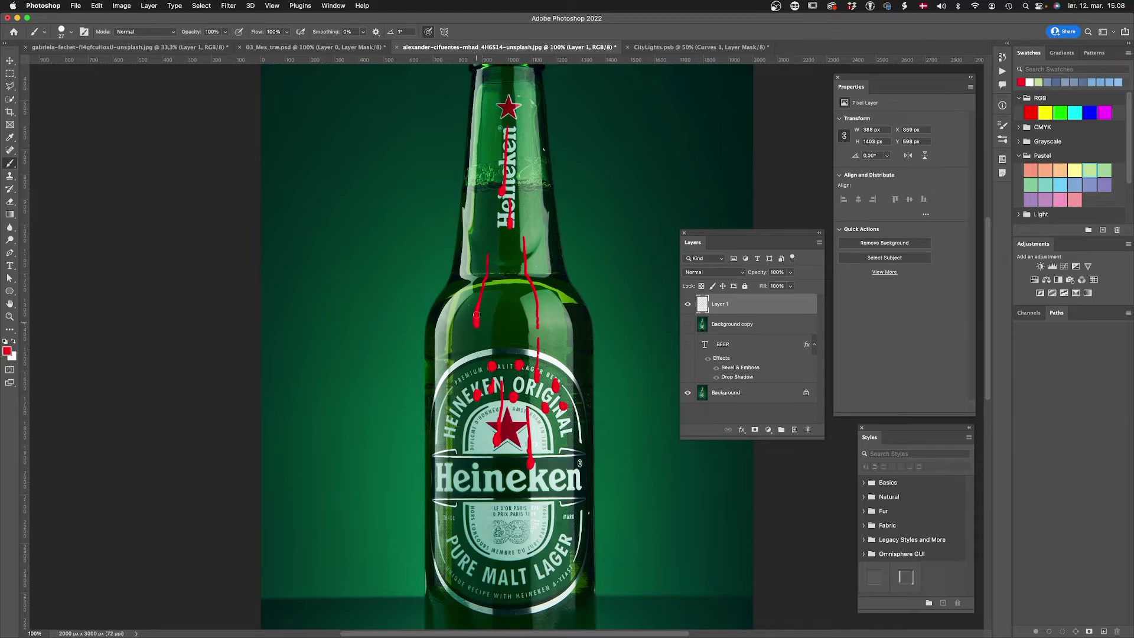
{"action": "left_click_drag", "start_coordinate": [467, 447], "coordinate": [480, 469]}
{"action": "left_click", "coordinate": [479, 465]}
{"action": "left_click_drag", "start_coordinate": [549, 425], "coordinate": [548, 432]}
{"action": "left_click", "coordinate": [463, 415]}
Place the layer styles library beside the layer list and show the BEER text layer
{"action": "left_click_drag", "start_coordinate": [887, 429], "coordinate": [582, 106]}
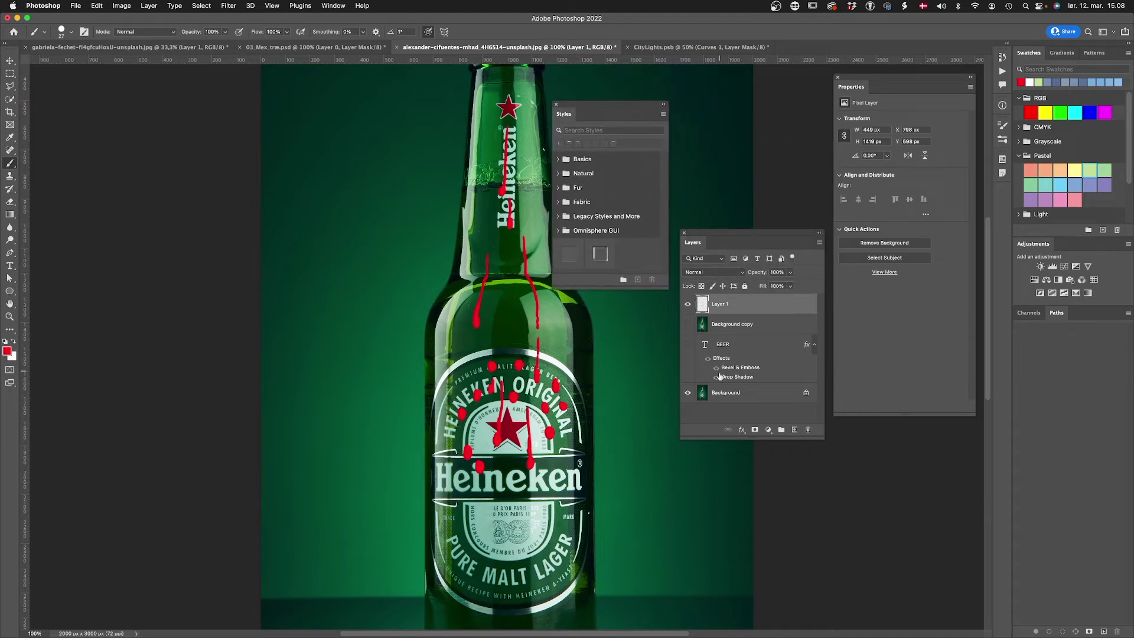
{"action": "left_click", "coordinate": [741, 430]}
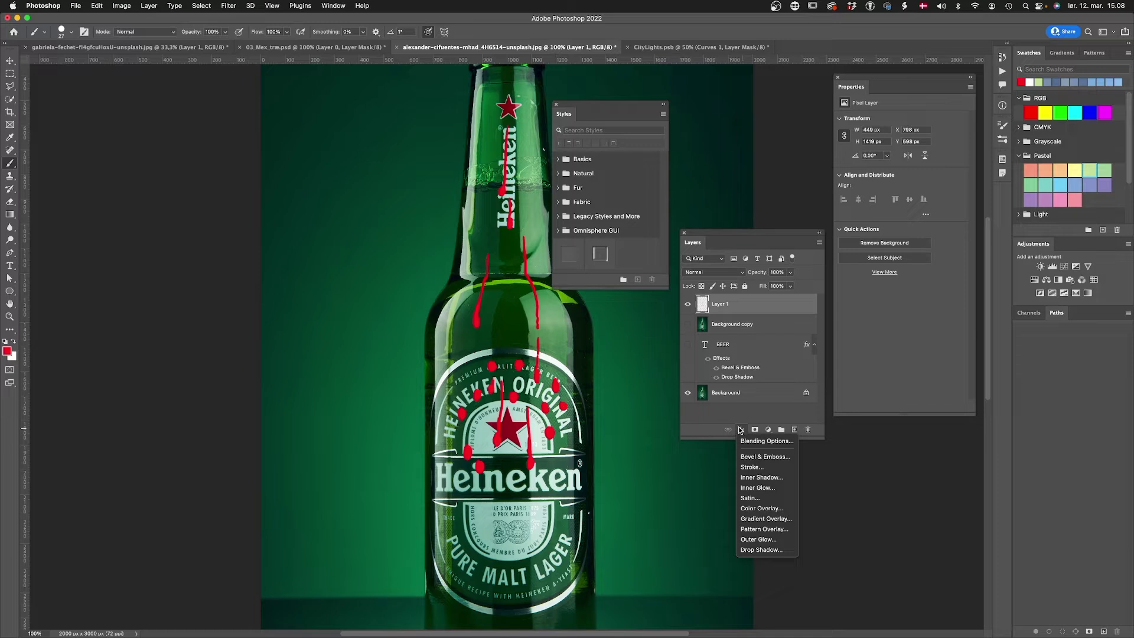
{"action": "left_click", "coordinate": [740, 431]}
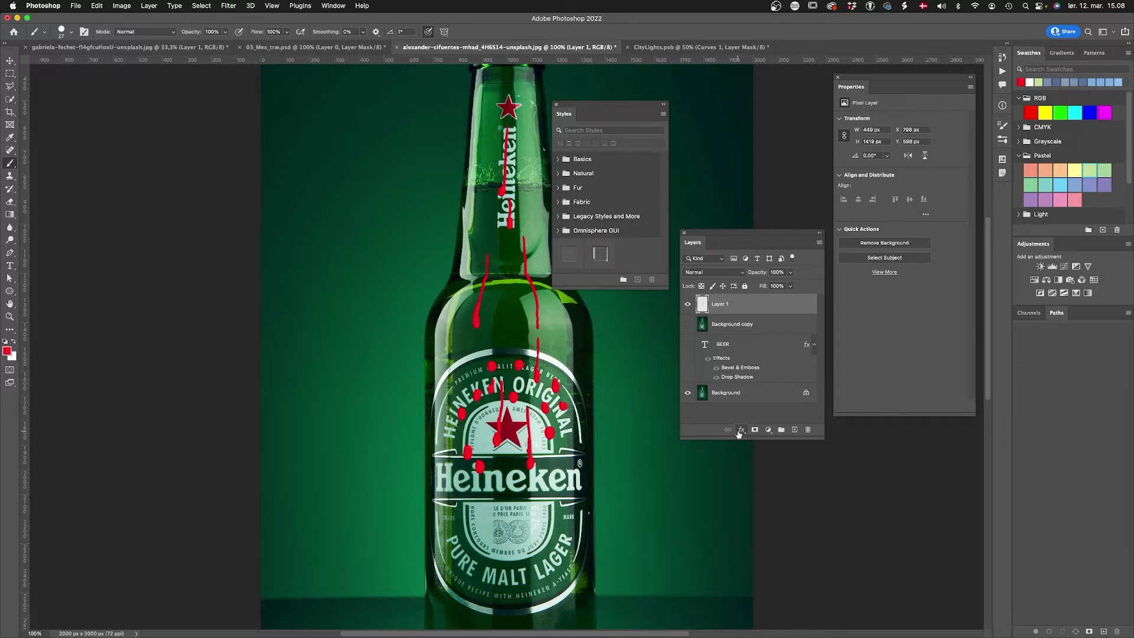
{"action": "left_click", "coordinate": [729, 367]}
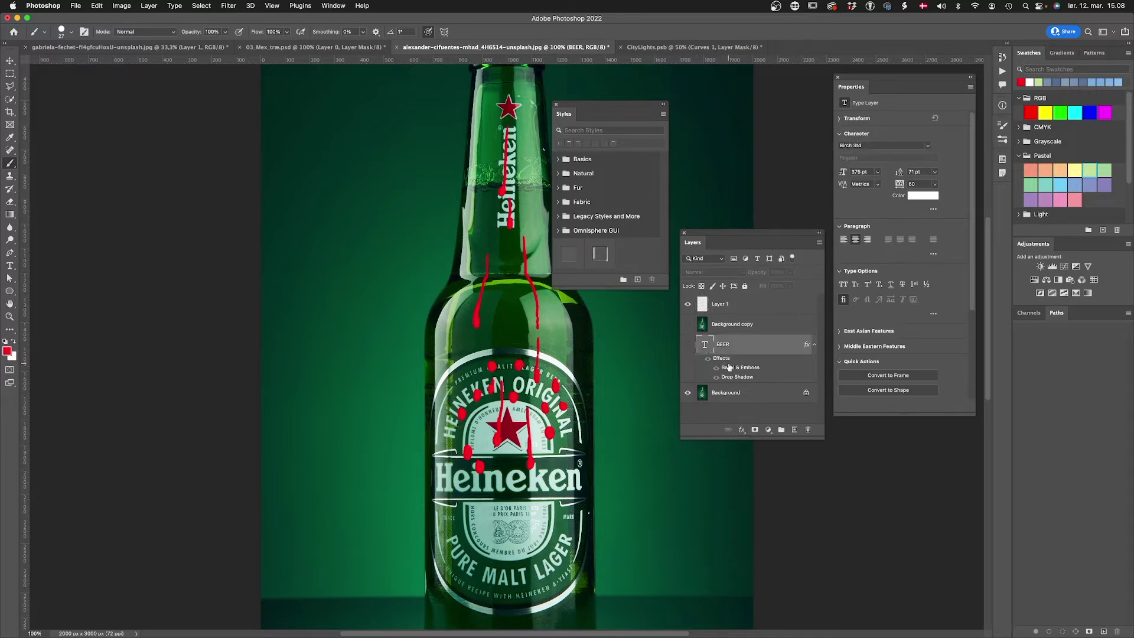
{"action": "left_click", "coordinate": [687, 344]}
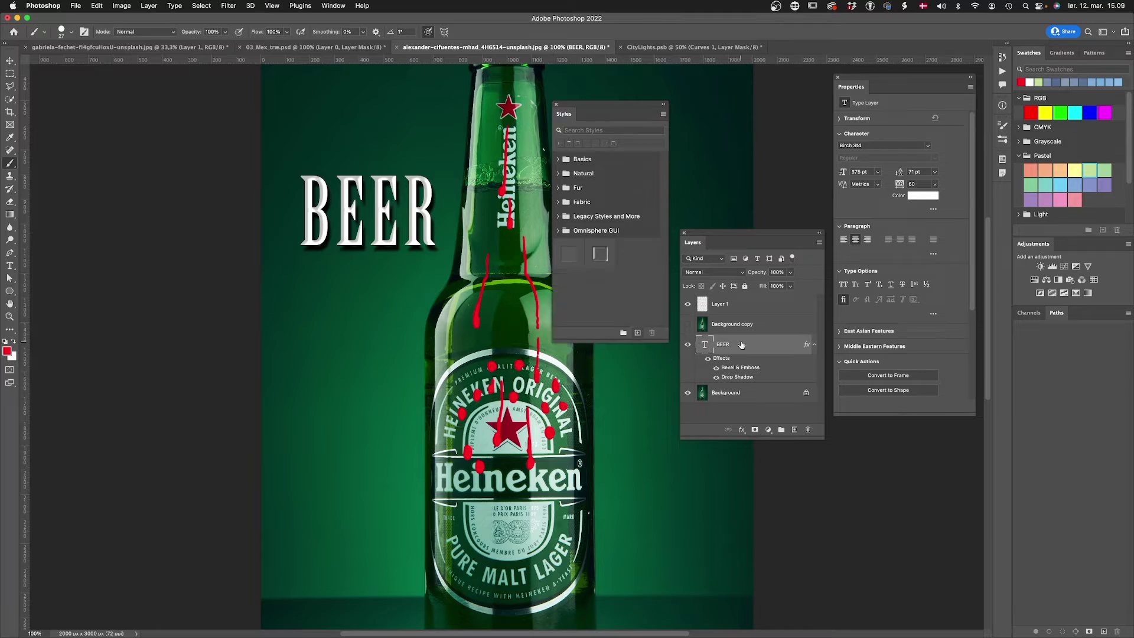
Save the BEER layer's look as a new style named "Text effect", including layer effects and layer blending options
{"action": "left_click", "coordinate": [637, 332]}
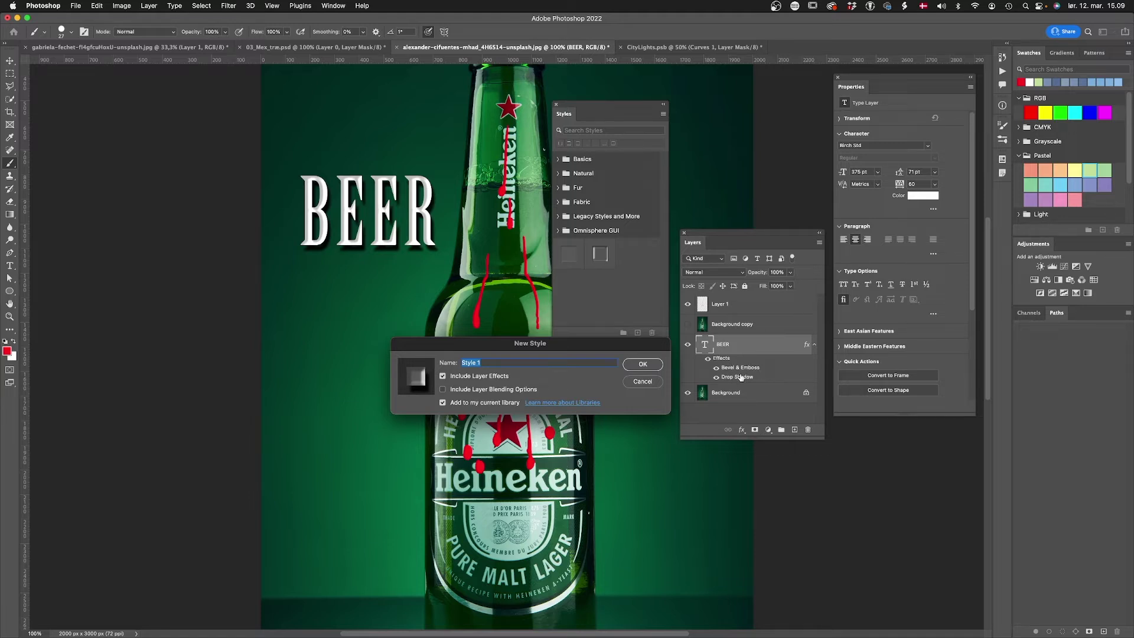
{"action": "type", "text": "Text effect"}
{"action": "left_click", "coordinate": [442, 389]}
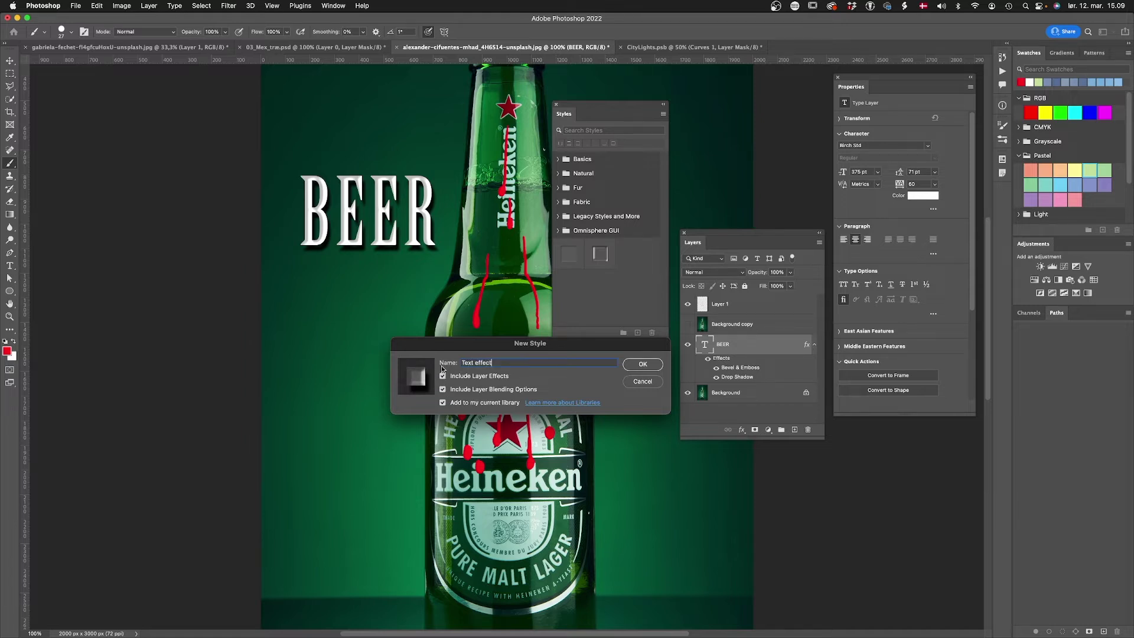
{"action": "left_click", "coordinate": [629, 366]}
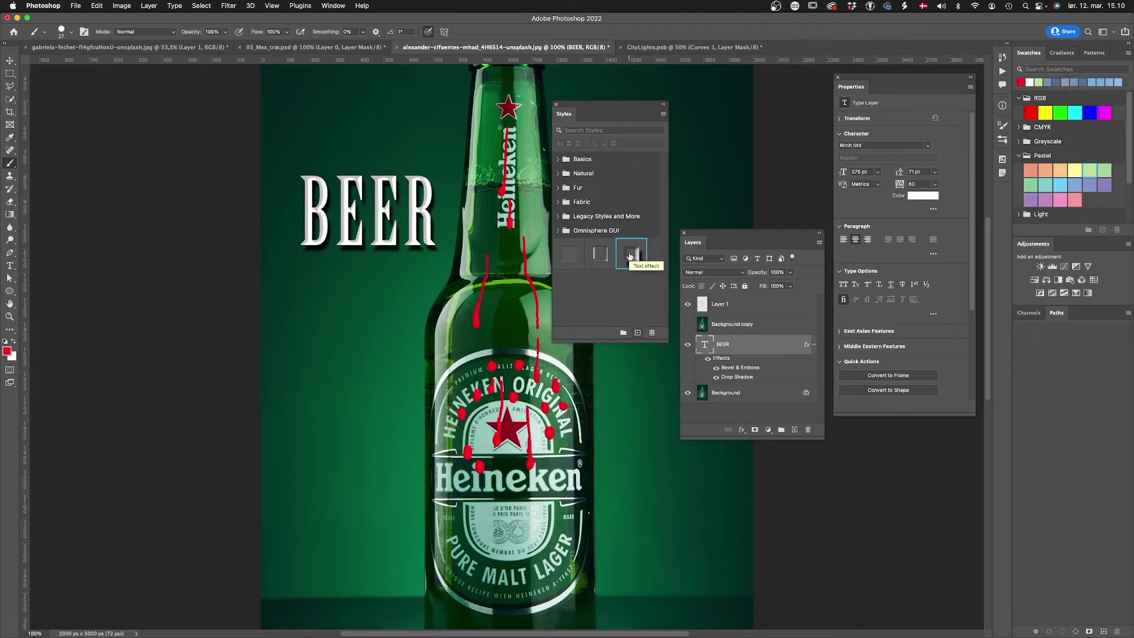
Remove all effects from the BEER layer and reapply them with the saved "Text effect" style
{"action": "left_click_drag", "start_coordinate": [721, 358], "coordinate": [807, 428]}
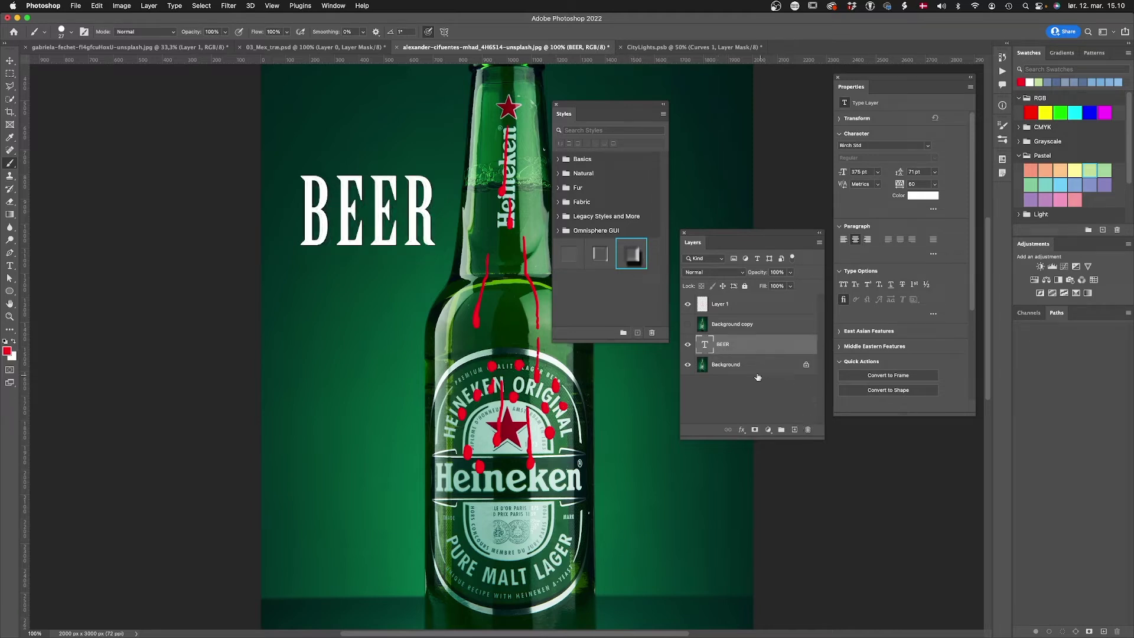
{"action": "left_click", "coordinate": [634, 255]}
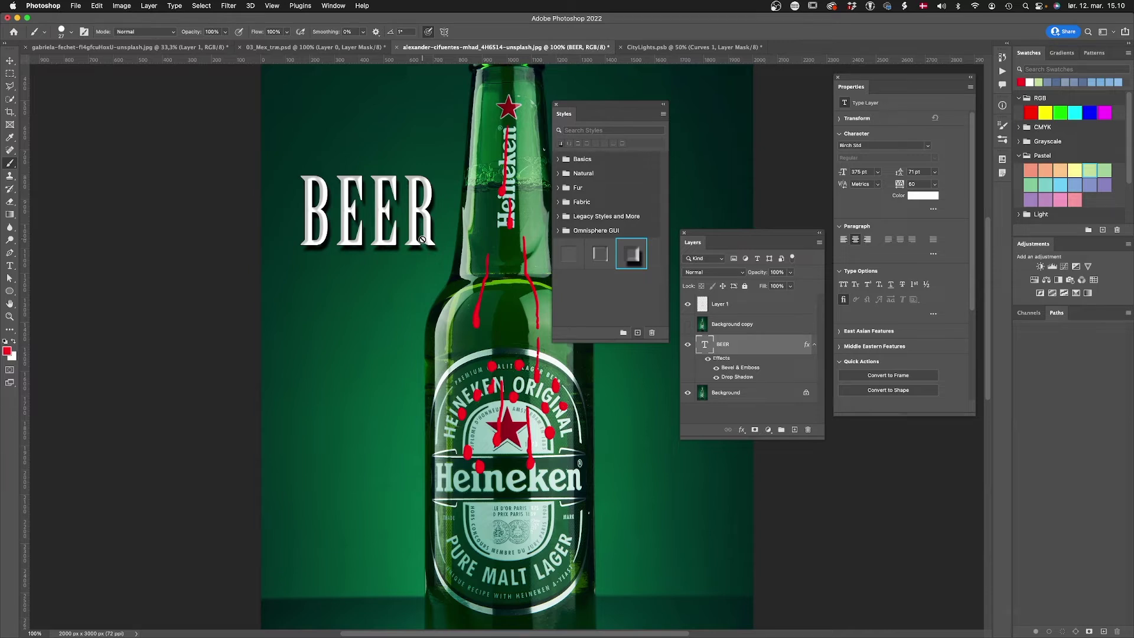
Delete the BEER text layer and give the painted drops on Layer 1 the saved transparent water-drop style
{"action": "left_click", "coordinate": [688, 344]}
{"action": "left_click_drag", "start_coordinate": [793, 344], "coordinate": [808, 430]}
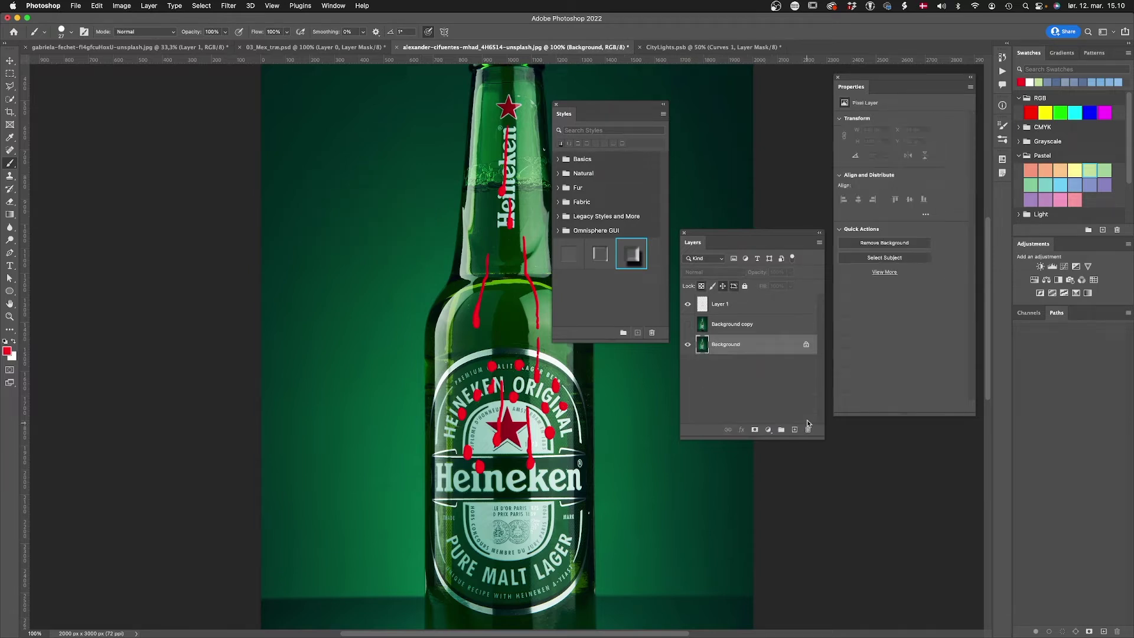
{"action": "left_click", "coordinate": [710, 304]}
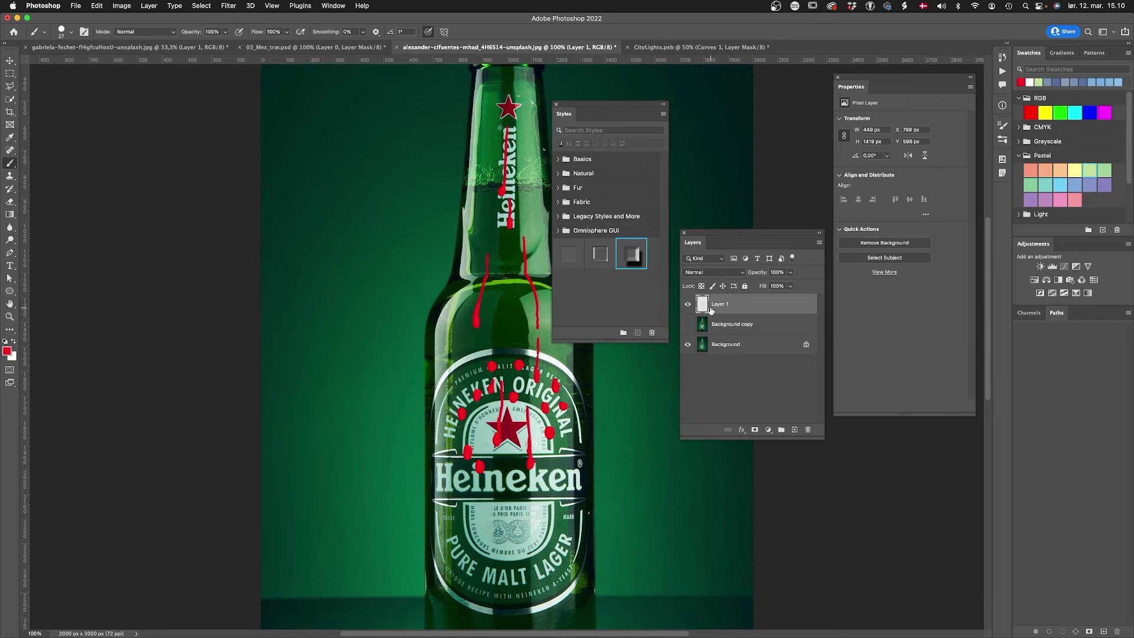
{"action": "left_click", "coordinate": [598, 260]}
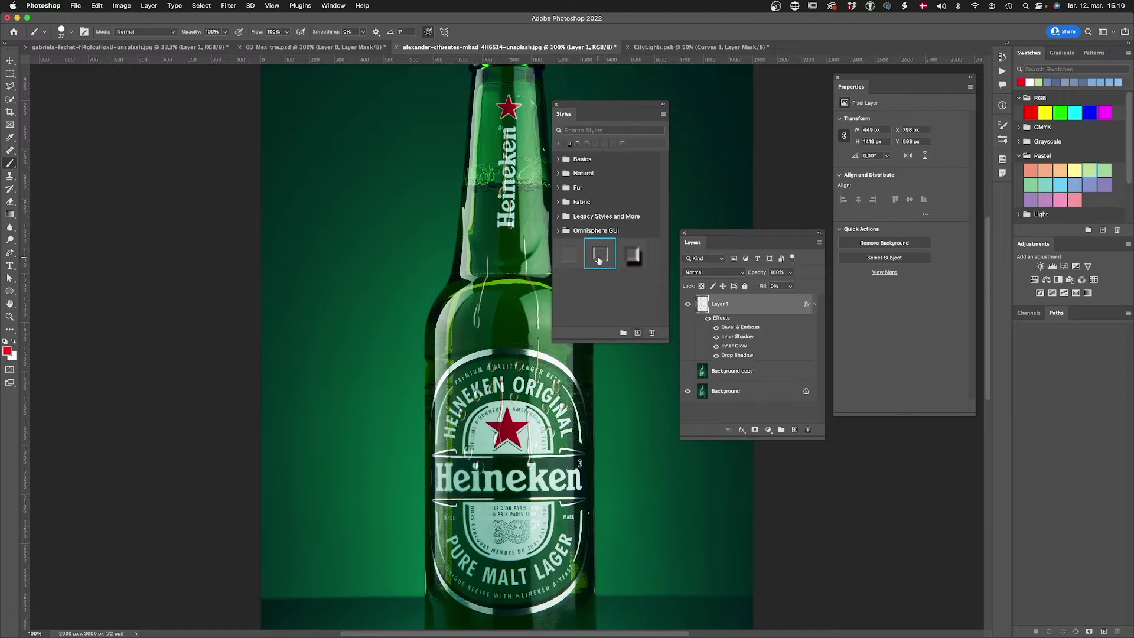
Examine the water drops up close and toggle the visibility of Layer 1 and the distorted Background copy to compare them
{"action": "key", "text": "super+plus"}
{"action": "key", "text": "super+plus"}
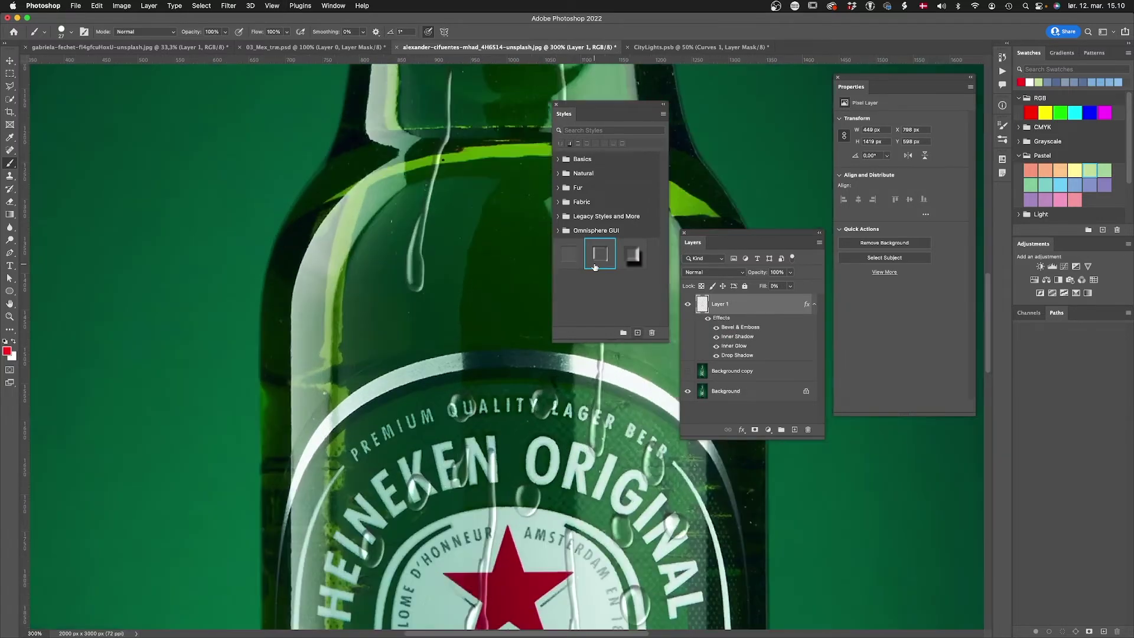
{"action": "key", "text": "super+minus"}
{"action": "left_click_drag", "start_coordinate": [548, 467], "coordinate": [443, 348]}
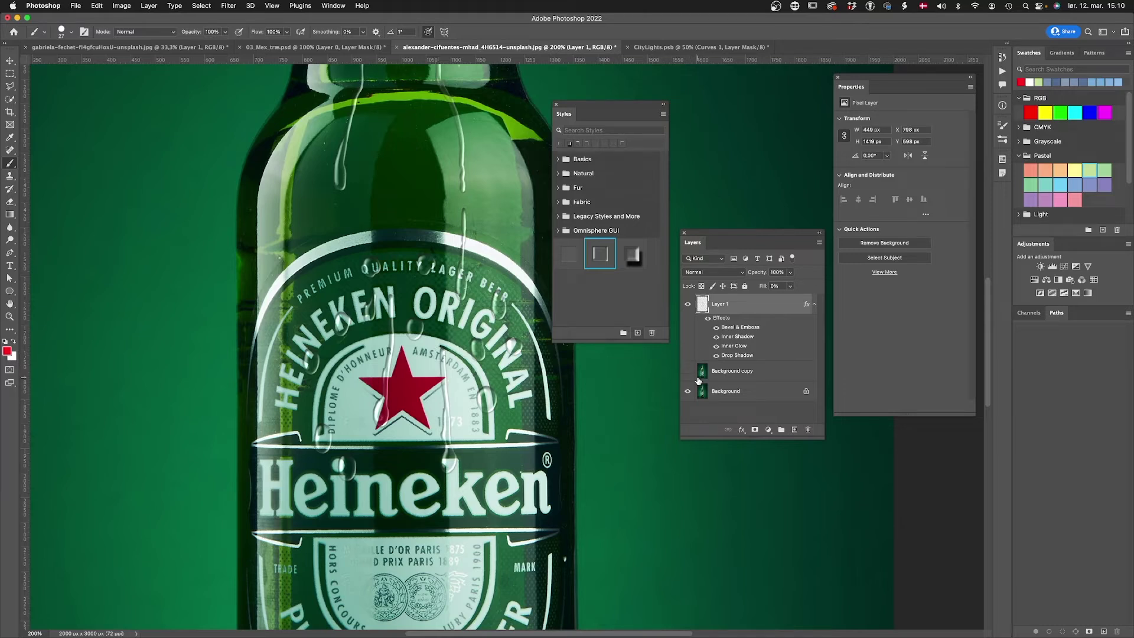
{"action": "left_click", "coordinate": [687, 306]}
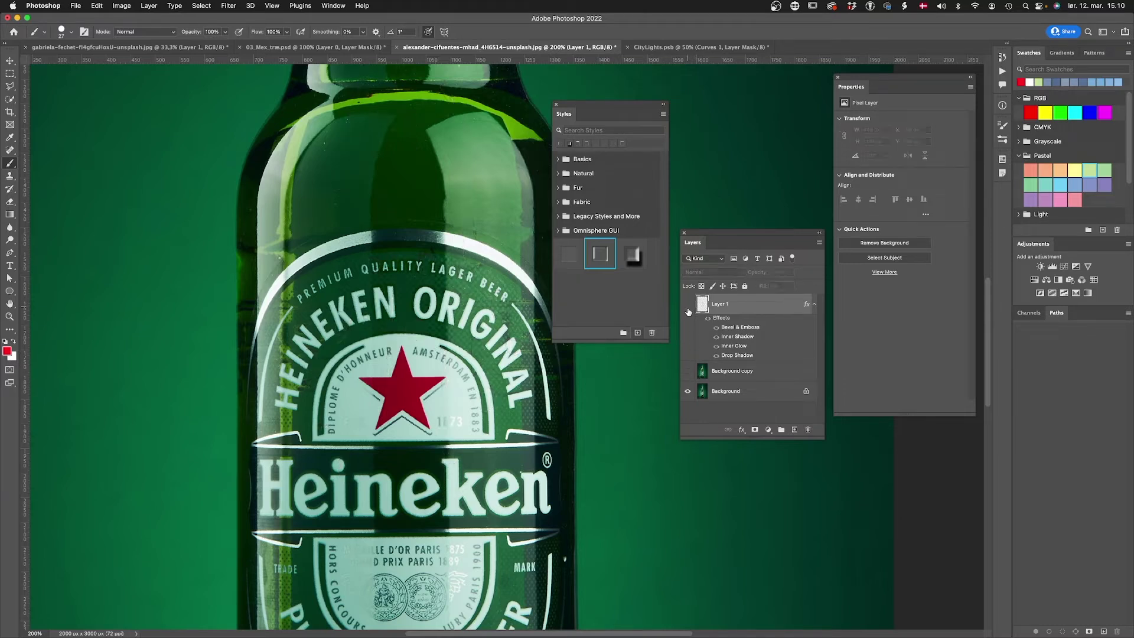
{"action": "left_click", "coordinate": [687, 370]}
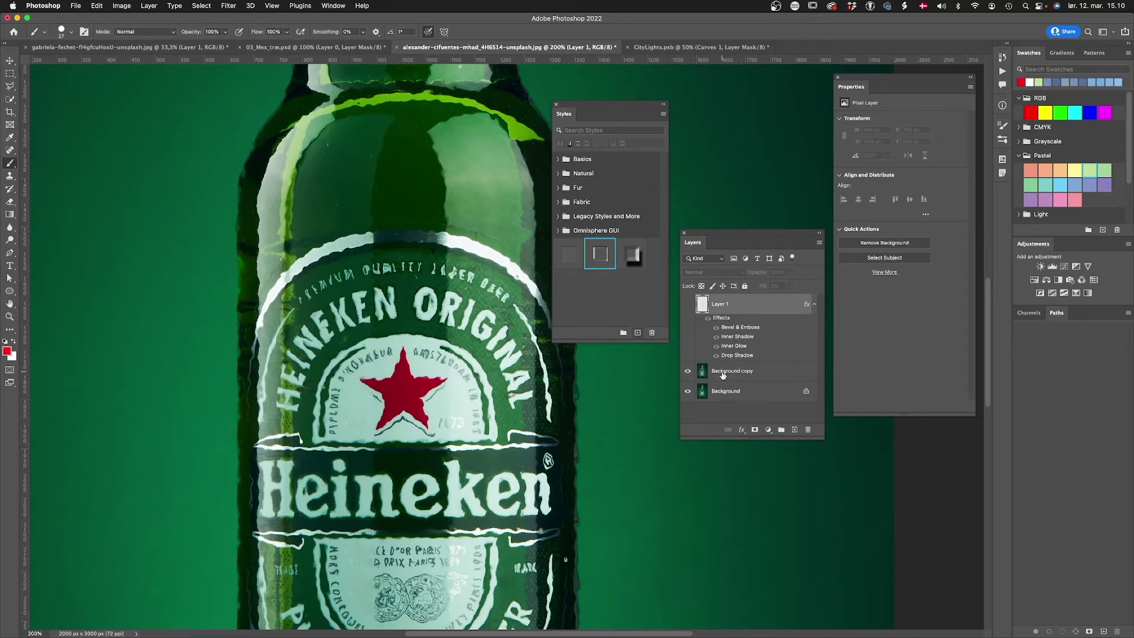
{"action": "left_click", "coordinate": [688, 370]}
{"action": "left_click", "coordinate": [687, 303]}
Show the distorted Background copy and mask it with a selection loaded from the drops on Layer 1
{"action": "left_click", "coordinate": [706, 303], "text": "ctrl"}
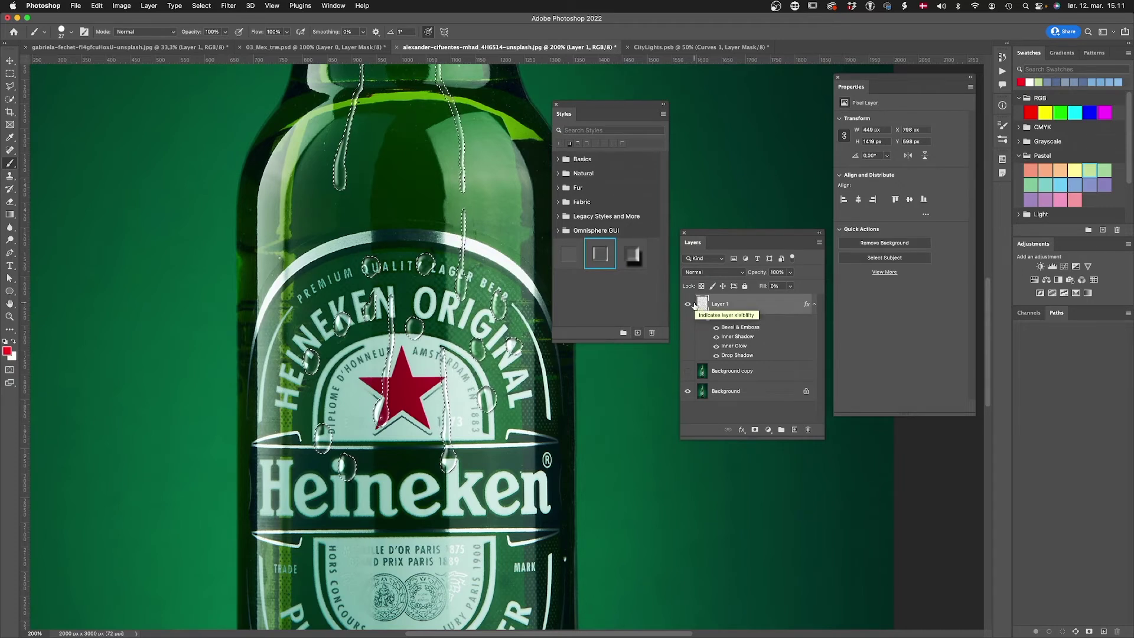
{"action": "left_click", "coordinate": [687, 371]}
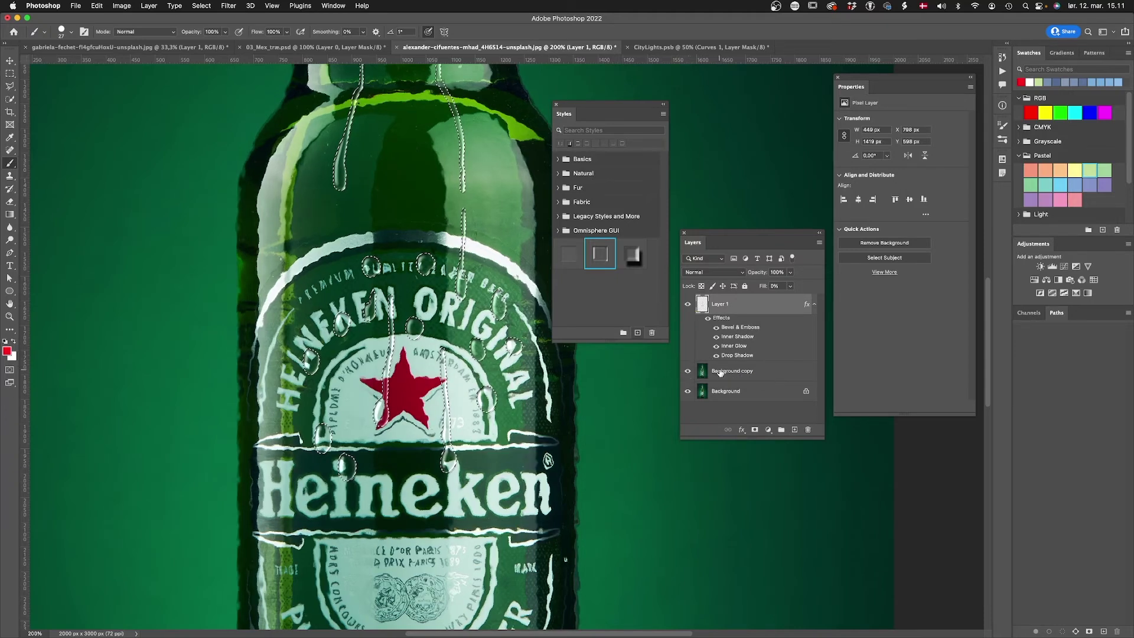
{"action": "left_click", "coordinate": [720, 372]}
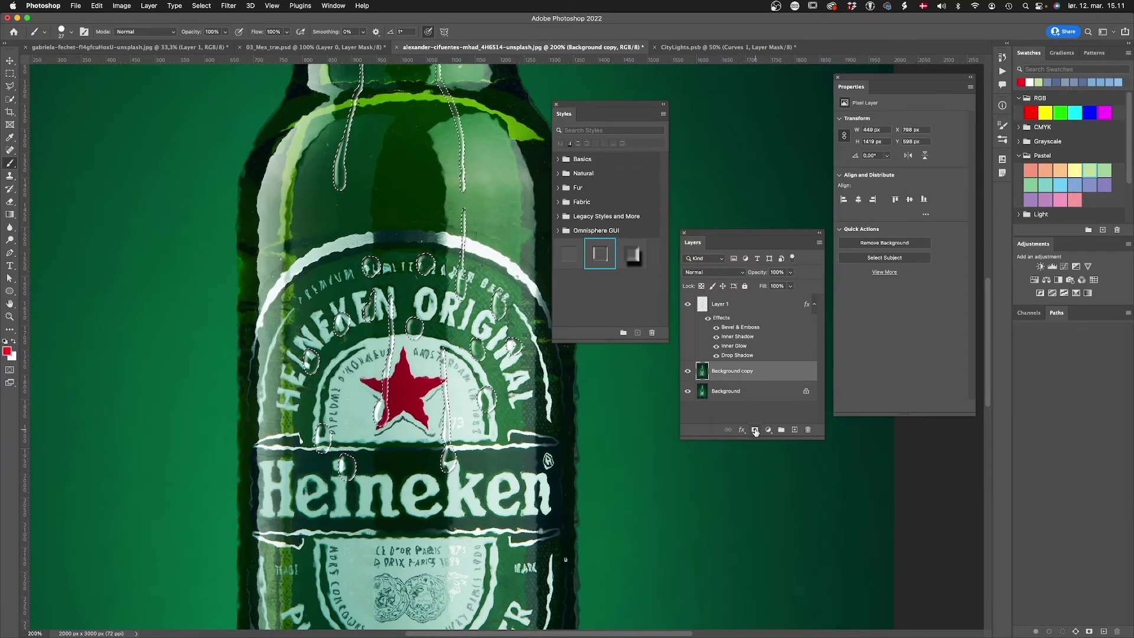
{"action": "left_click", "coordinate": [754, 430]}
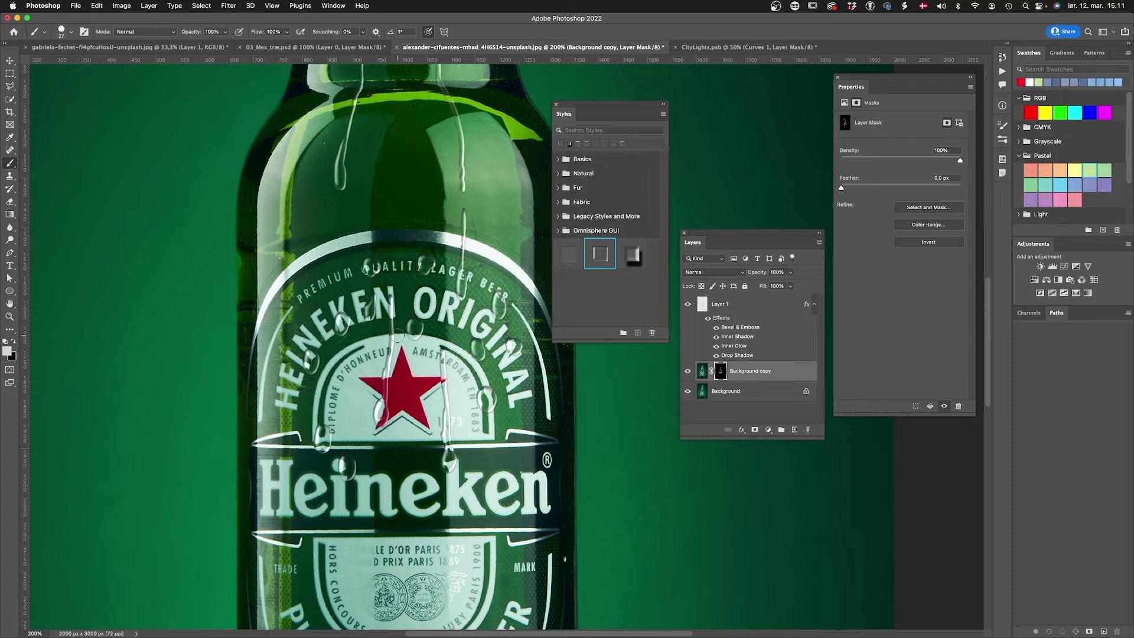
Switch to the CityLights.psb document, close the styles library, and enlarge the layer list to show its full stack
{"action": "left_click", "coordinate": [702, 48]}
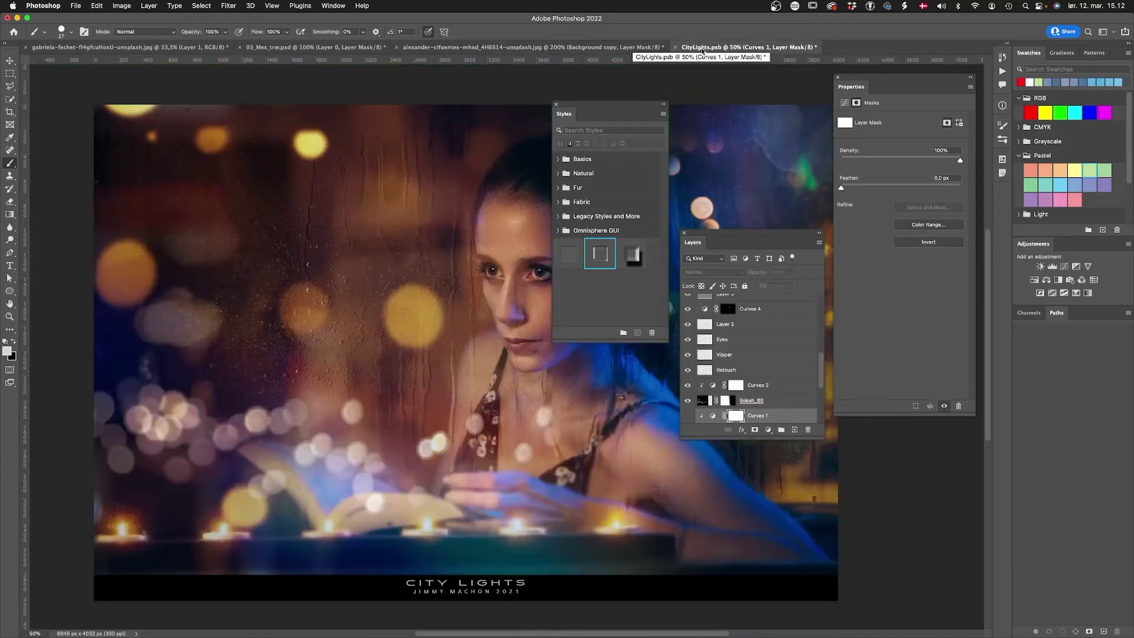
{"action": "left_click", "coordinate": [555, 104]}
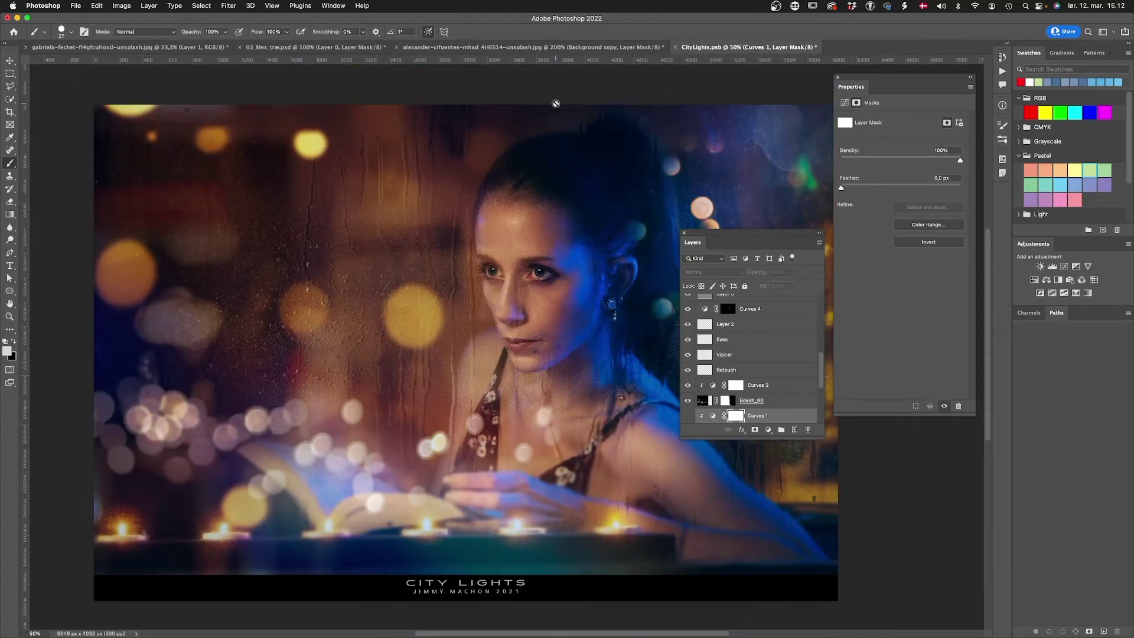
{"action": "left_click_drag", "start_coordinate": [734, 235], "coordinate": [727, 95]}
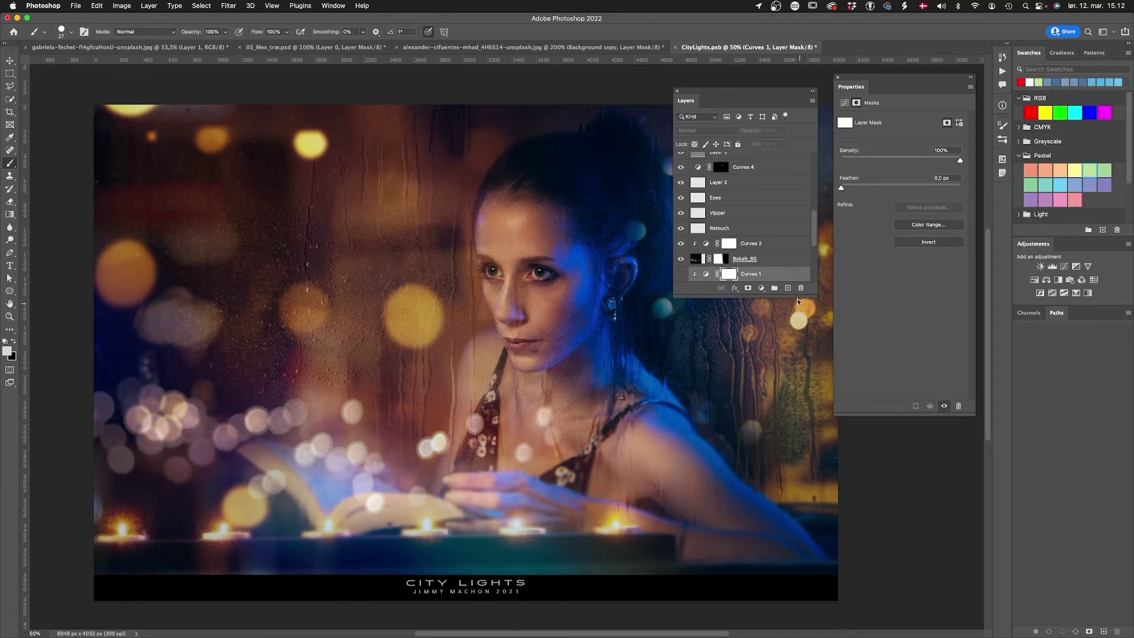
{"action": "left_click_drag", "start_coordinate": [795, 296], "coordinate": [802, 581]}
{"action": "scroll", "coordinate": [815, 487], "scroll_direction": "up", "scroll_amount": 2}
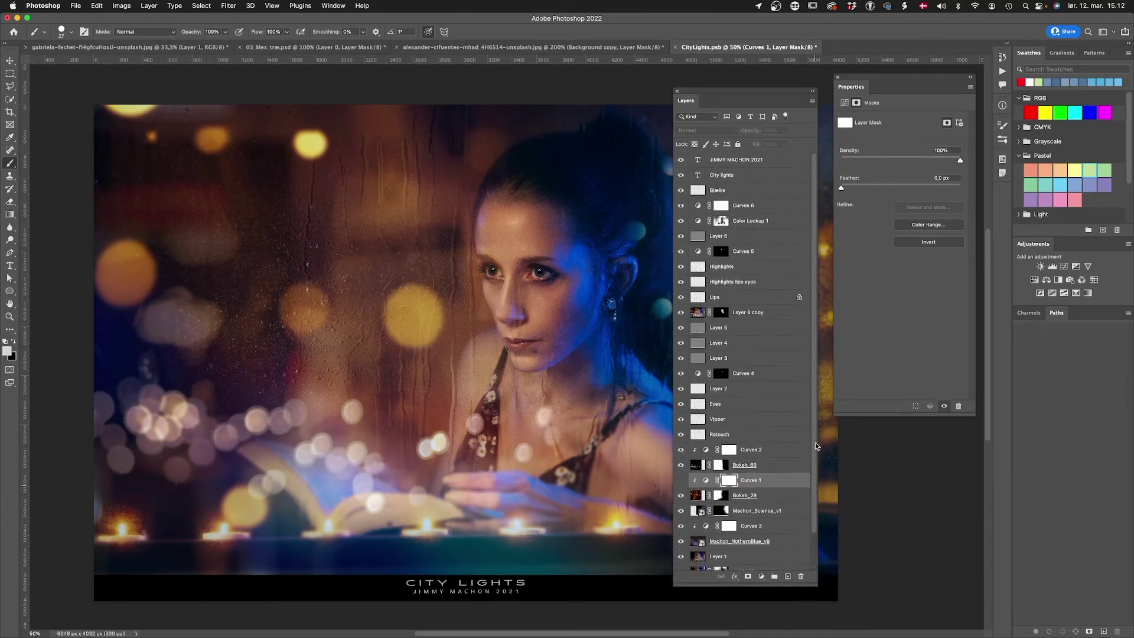
{"action": "scroll", "coordinate": [810, 502], "scroll_direction": "down", "scroll_amount": 2}
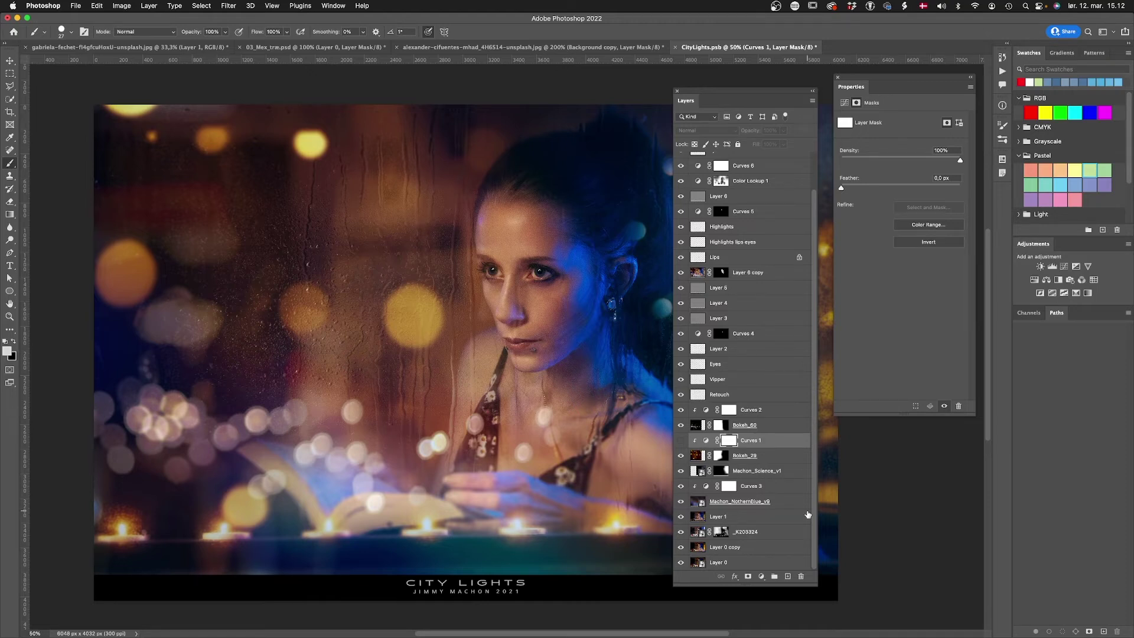
{"action": "left_click_drag", "start_coordinate": [814, 386], "coordinate": [807, 350]}
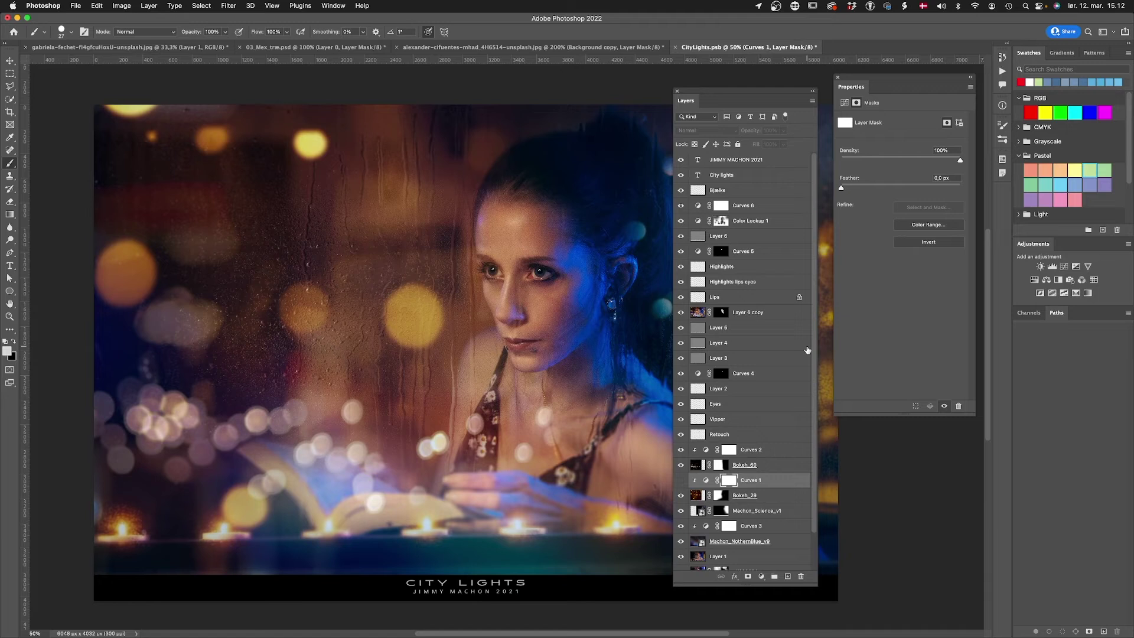
Filter the layer list to text layers only and to adjustment layers only, clearing each filter after viewing
{"action": "left_click", "coordinate": [713, 118]}
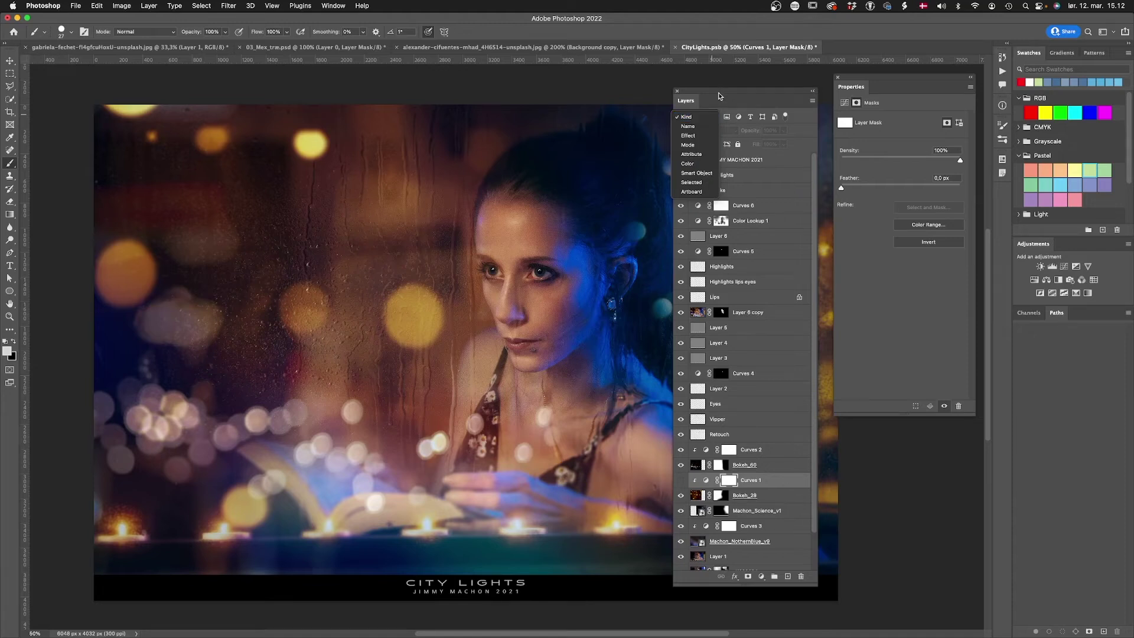
{"action": "left_click", "coordinate": [722, 96]}
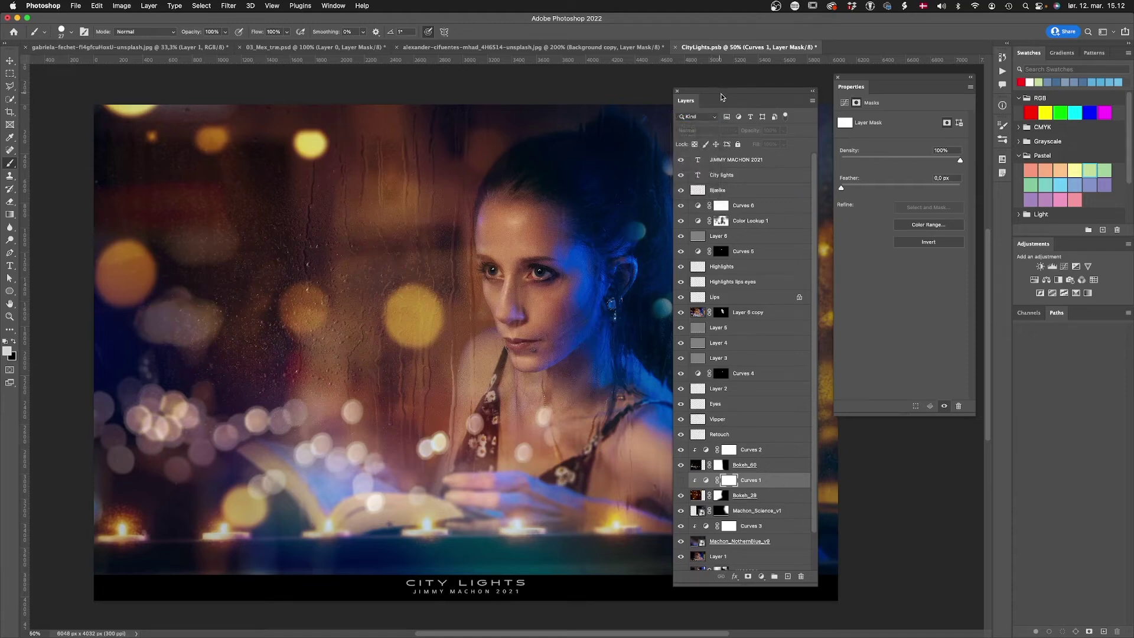
{"action": "left_click", "coordinate": [750, 116]}
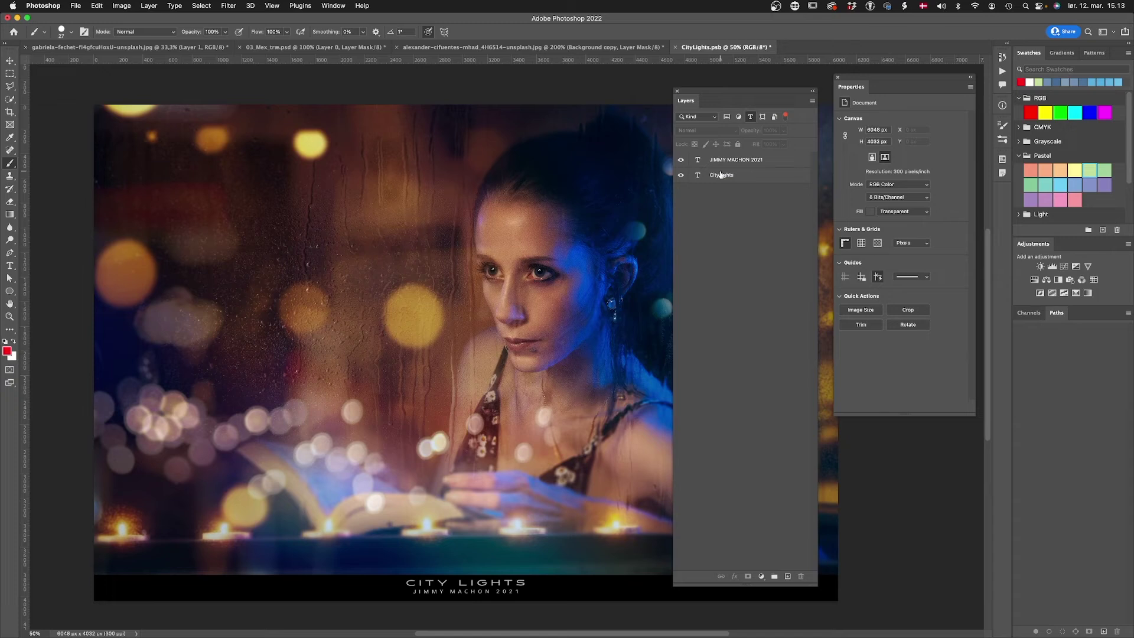
{"action": "left_click", "coordinate": [749, 117]}
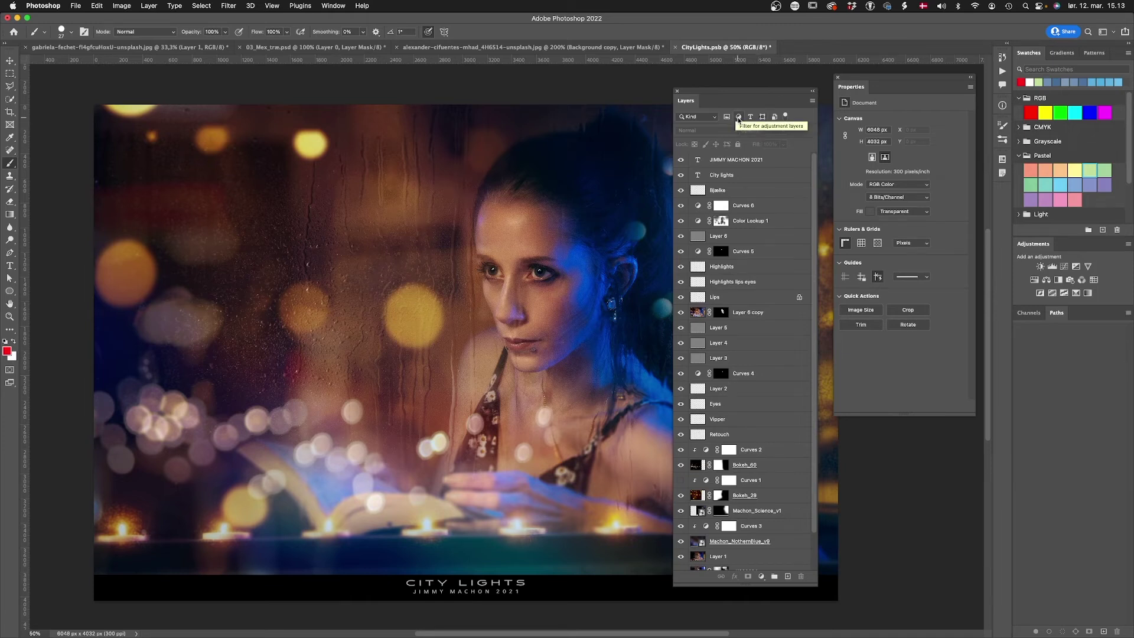
{"action": "left_click", "coordinate": [738, 118]}
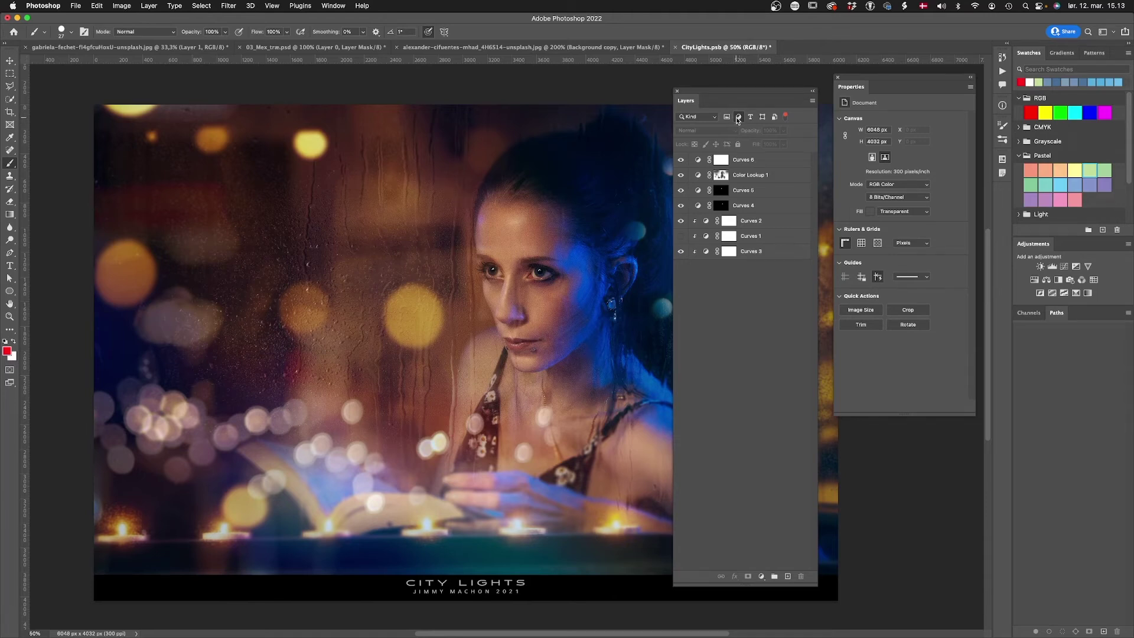
{"action": "left_click", "coordinate": [738, 118]}
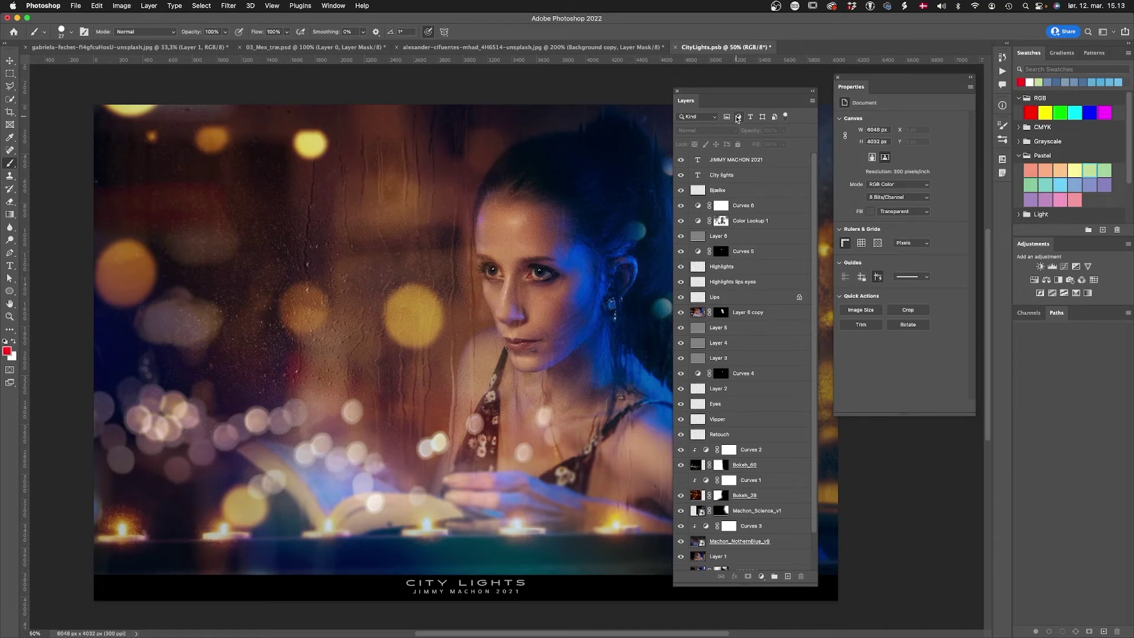
Enlarge the layer list further and repeatedly toggle the Bokeh_29 layer to compare the image with and without it
{"action": "scroll", "coordinate": [812, 357], "scroll_direction": "down", "scroll_amount": 2}
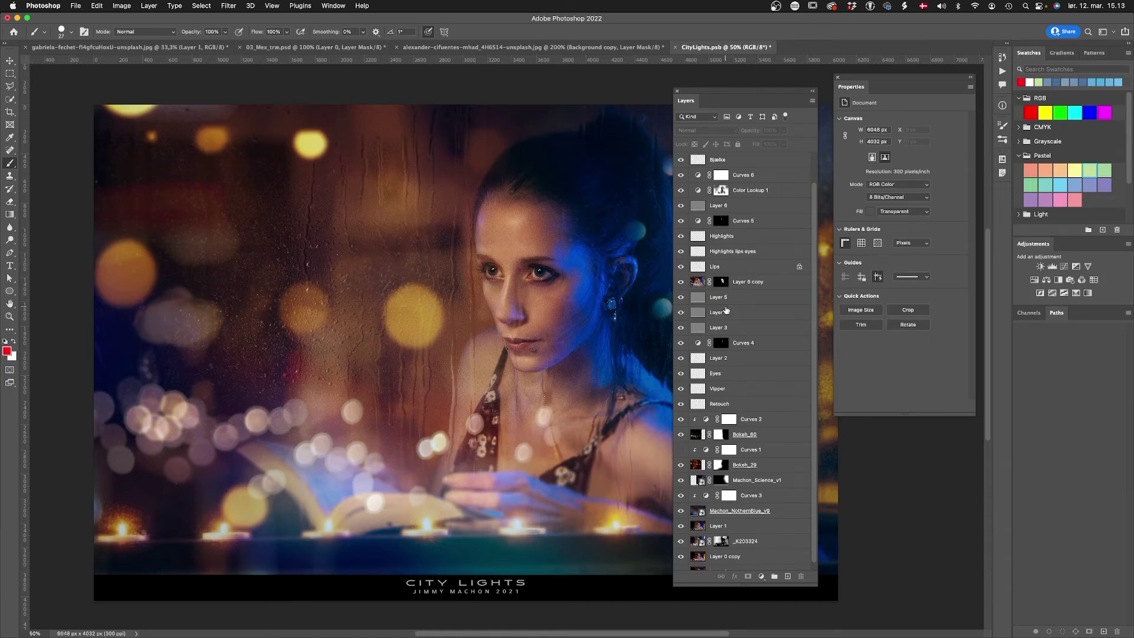
{"action": "left_click", "coordinate": [812, 177]}
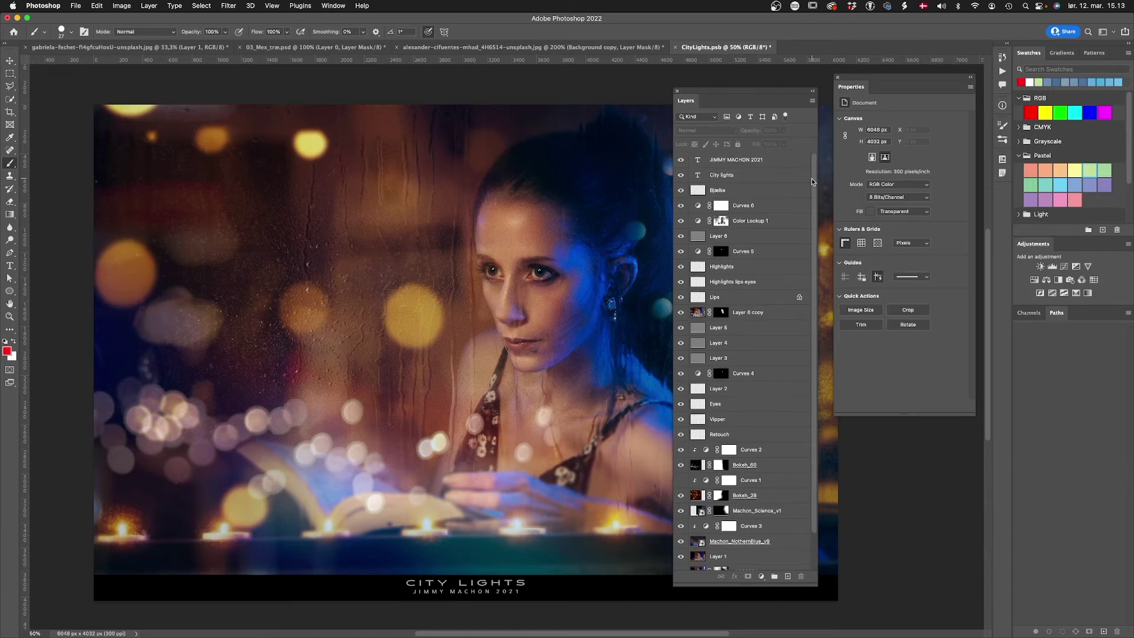
{"action": "left_click_drag", "start_coordinate": [816, 584], "coordinate": [826, 608]}
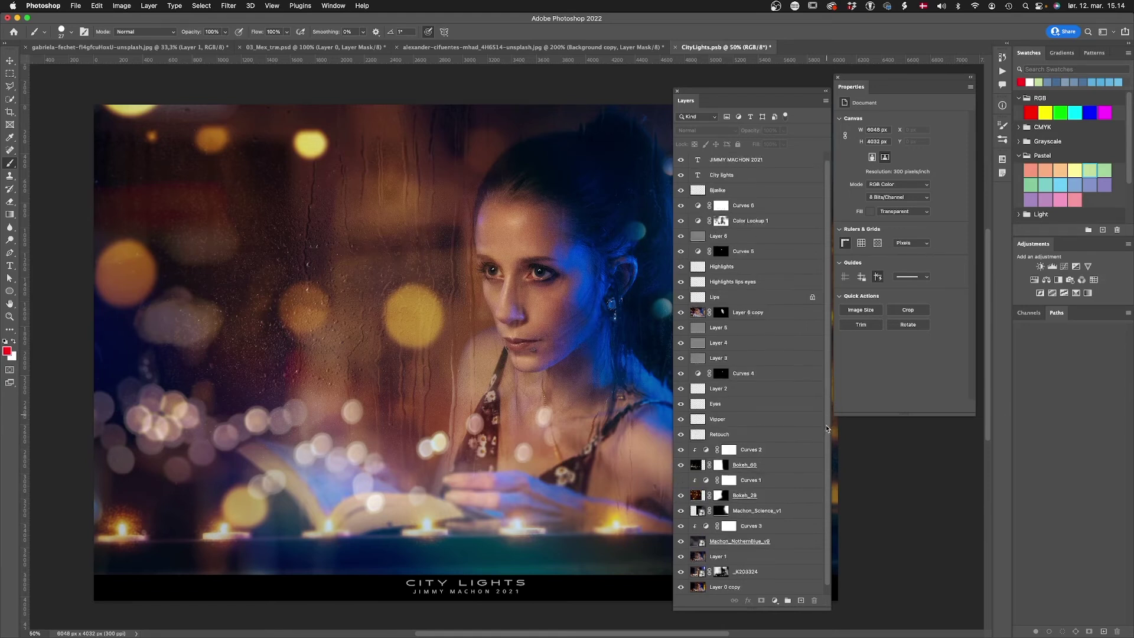
{"action": "scroll", "coordinate": [825, 424], "scroll_direction": "down", "scroll_amount": 1}
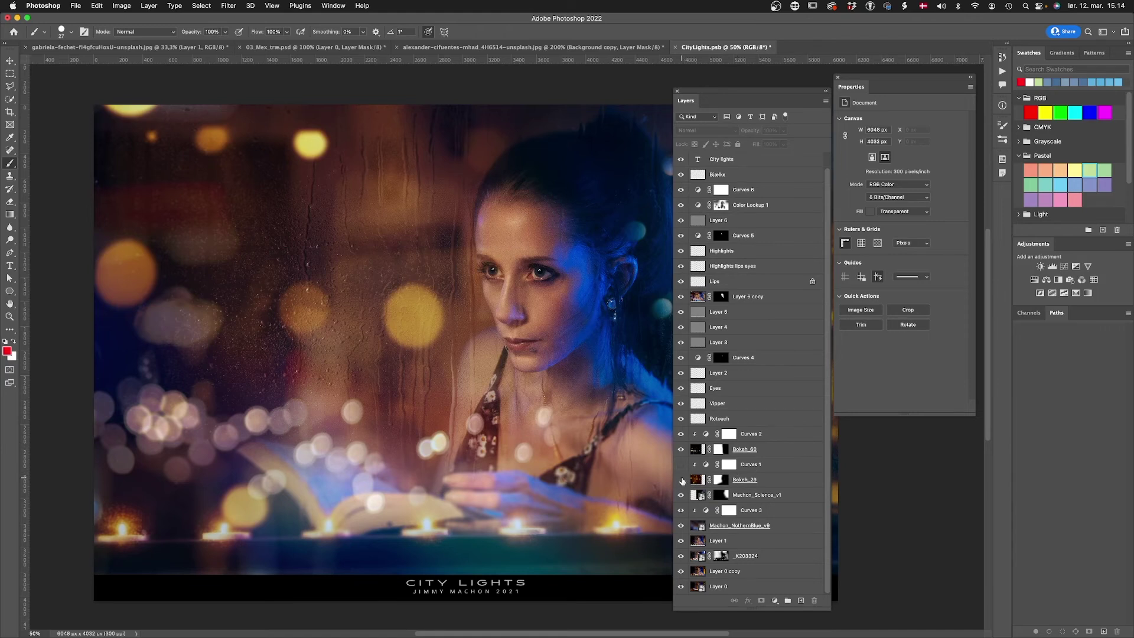
{"action": "left_click", "coordinate": [682, 480]}
{"action": "left_click", "coordinate": [682, 480]}
{"action": "left_click", "coordinate": [682, 480]}
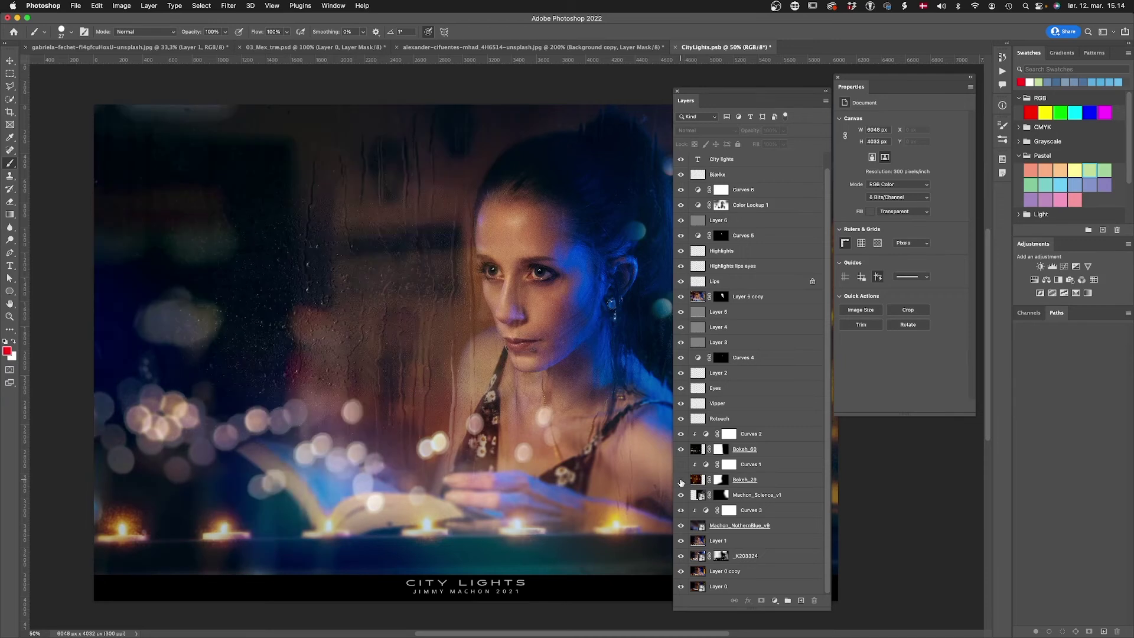
{"action": "left_click", "coordinate": [682, 480]}
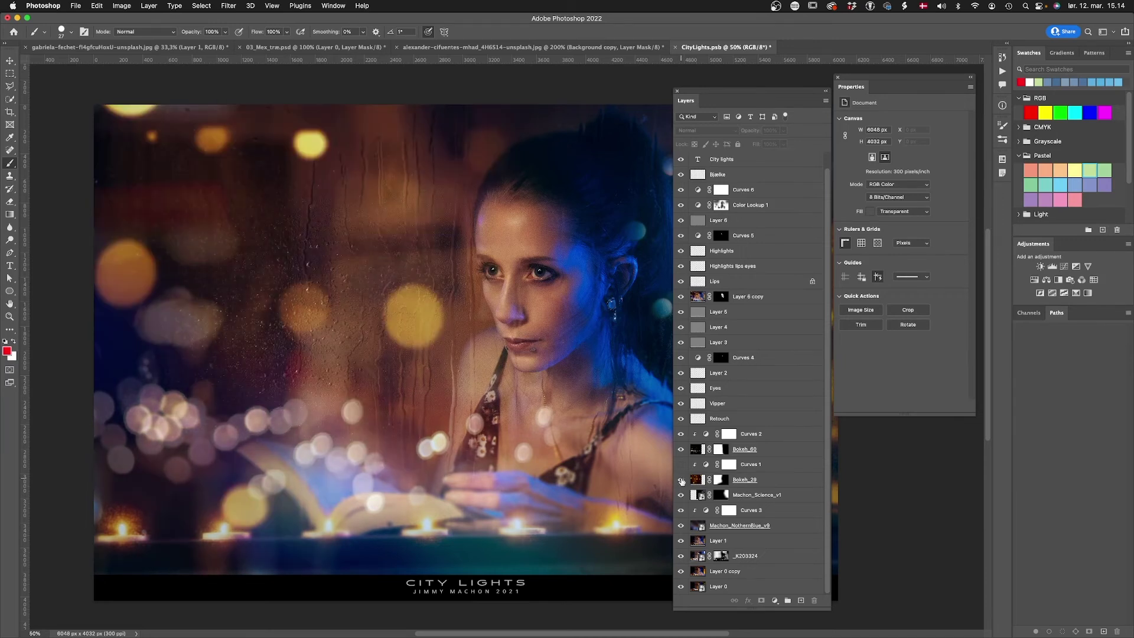
{"action": "left_click", "coordinate": [682, 480]}
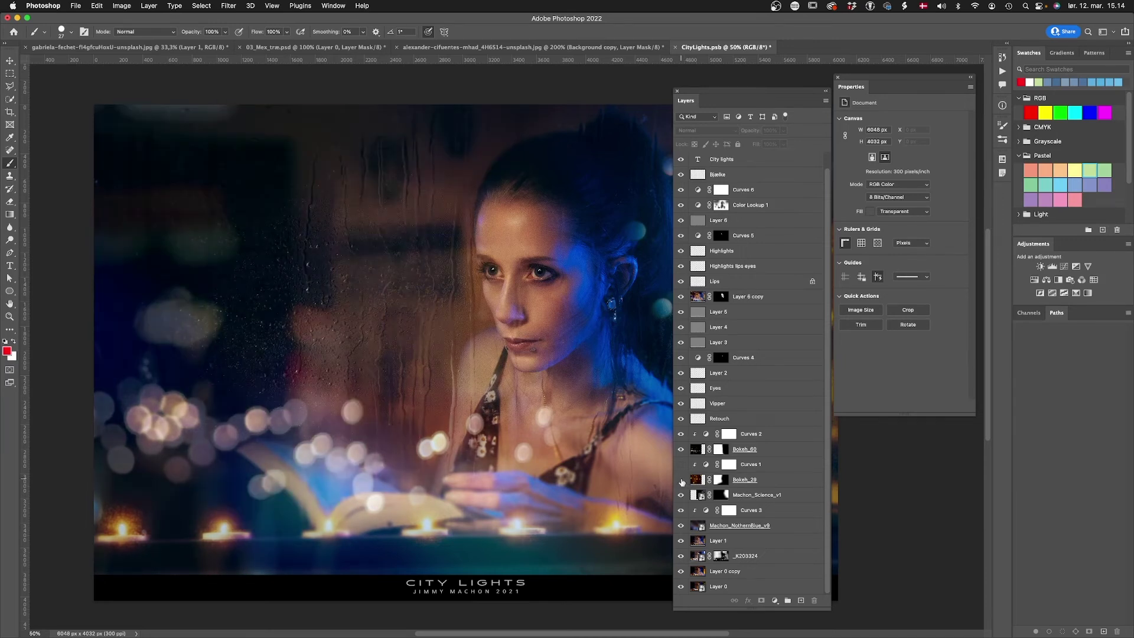
{"action": "left_click", "coordinate": [682, 480]}
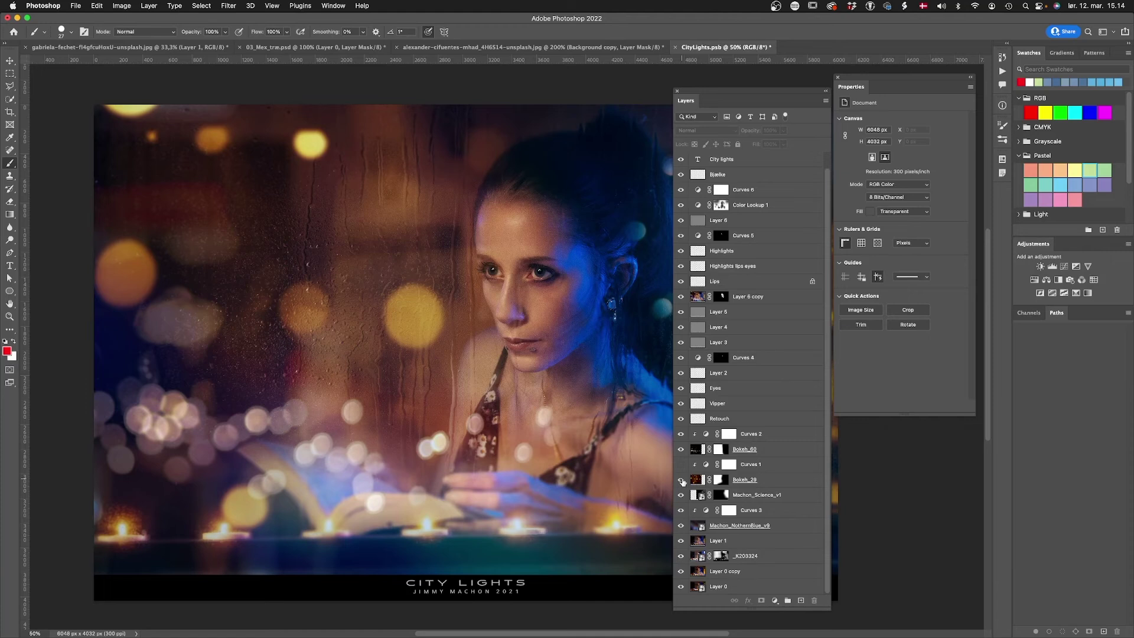
{"action": "left_click", "coordinate": [682, 480]}
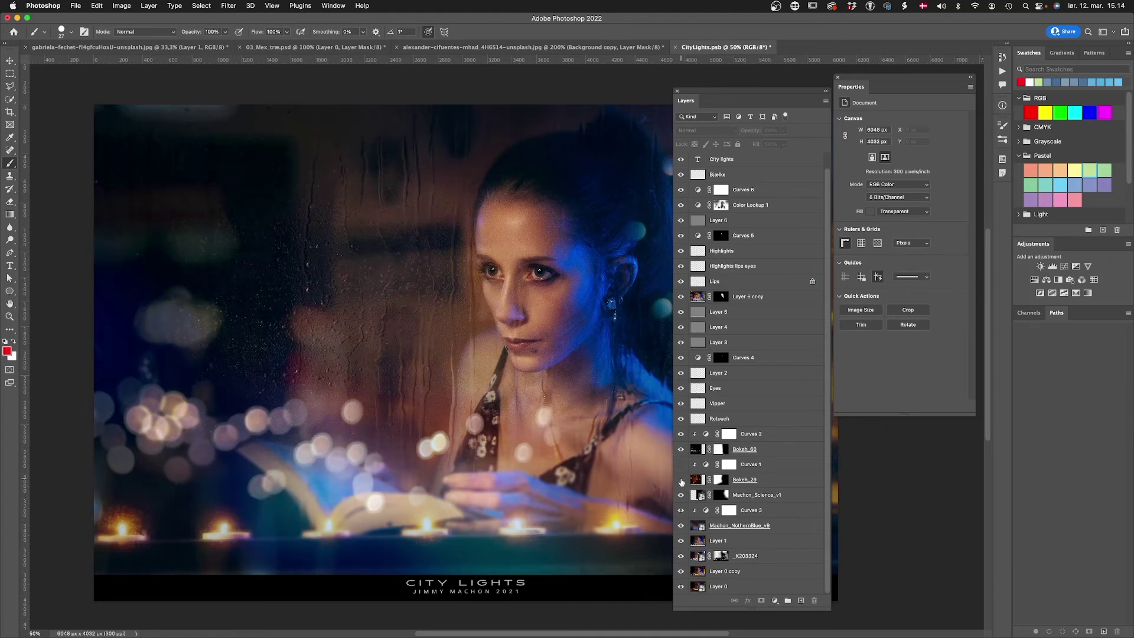
{"action": "left_click", "coordinate": [681, 481]}
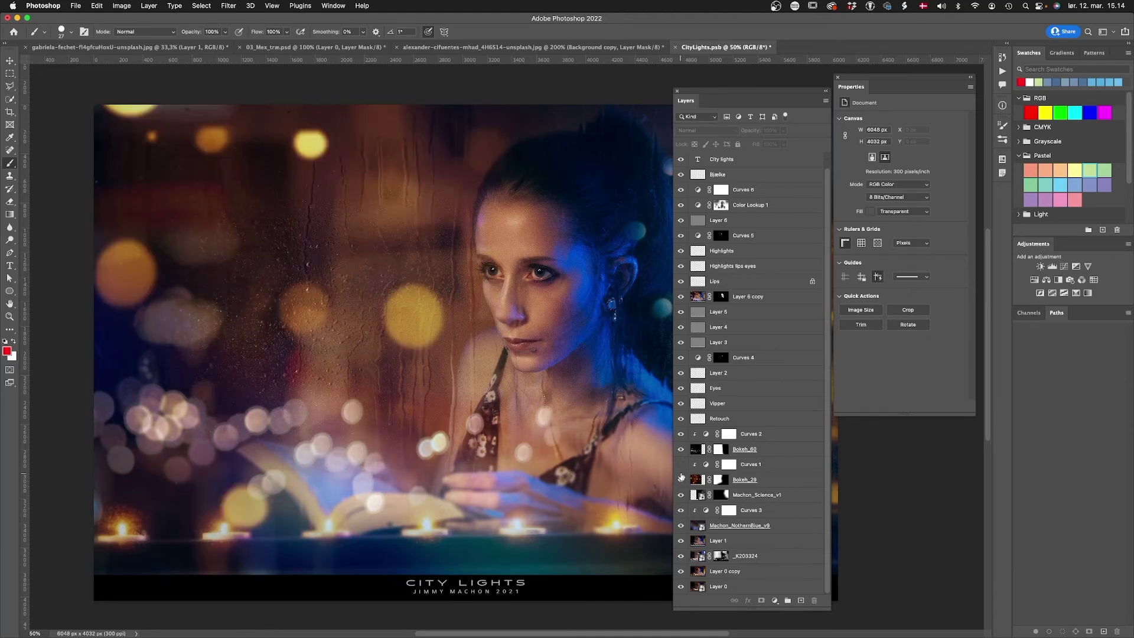
Delete the clipped Curves 1 layer and add a new Curves adjustment layer directly above Bokeh_29
{"action": "left_click", "coordinate": [681, 464]}
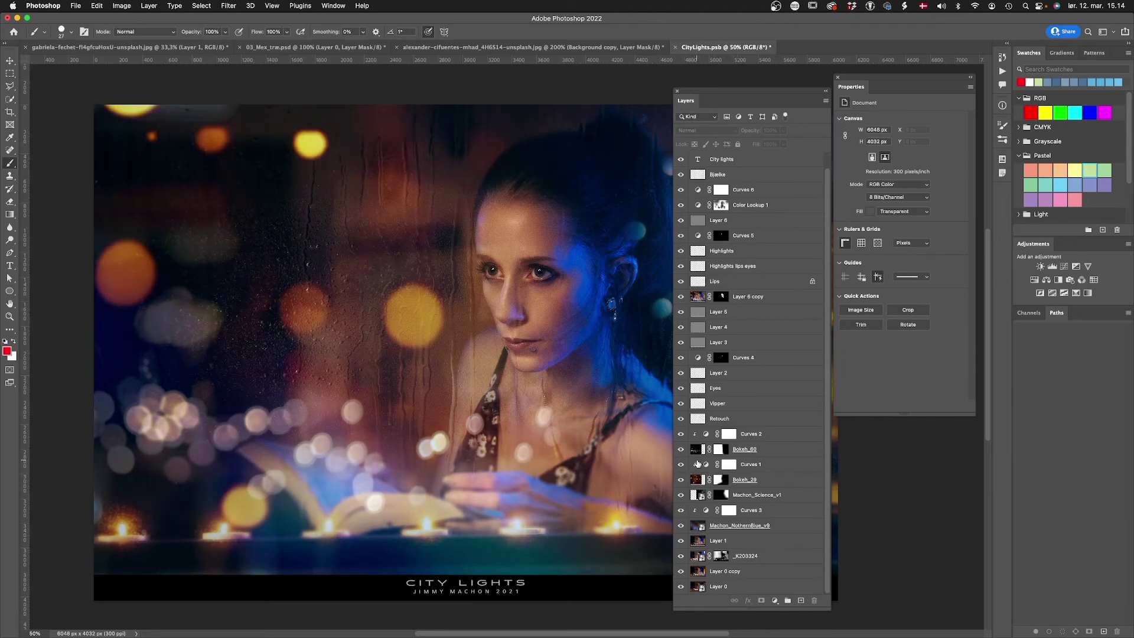
{"action": "left_click_drag", "start_coordinate": [704, 465], "coordinate": [813, 600]}
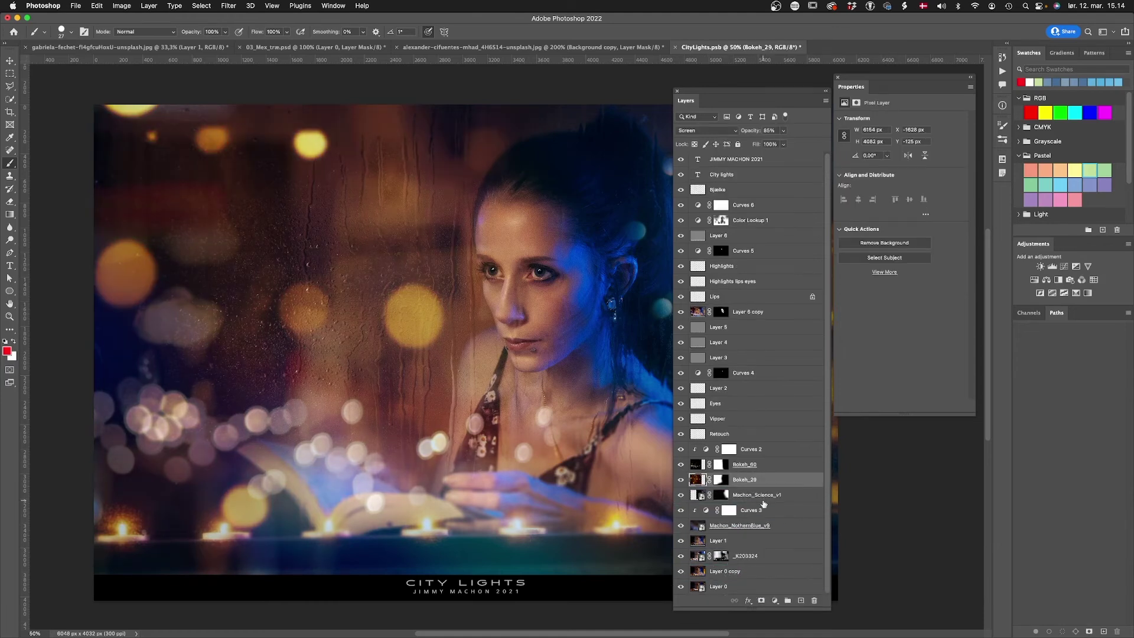
{"action": "left_click", "coordinate": [774, 601]}
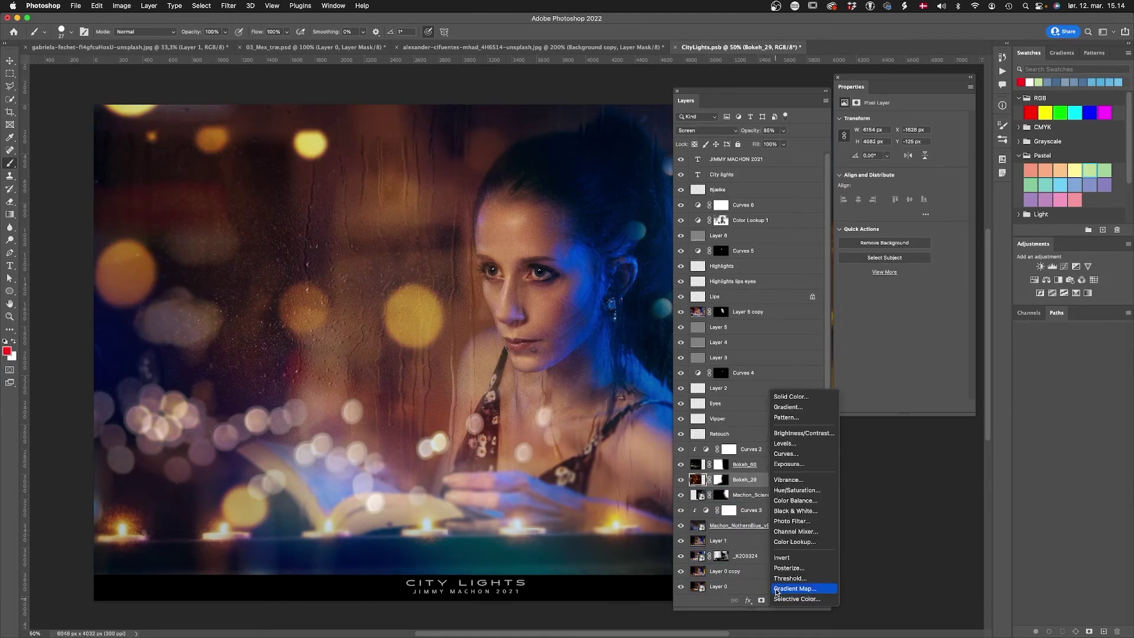
{"action": "left_click", "coordinate": [797, 454]}
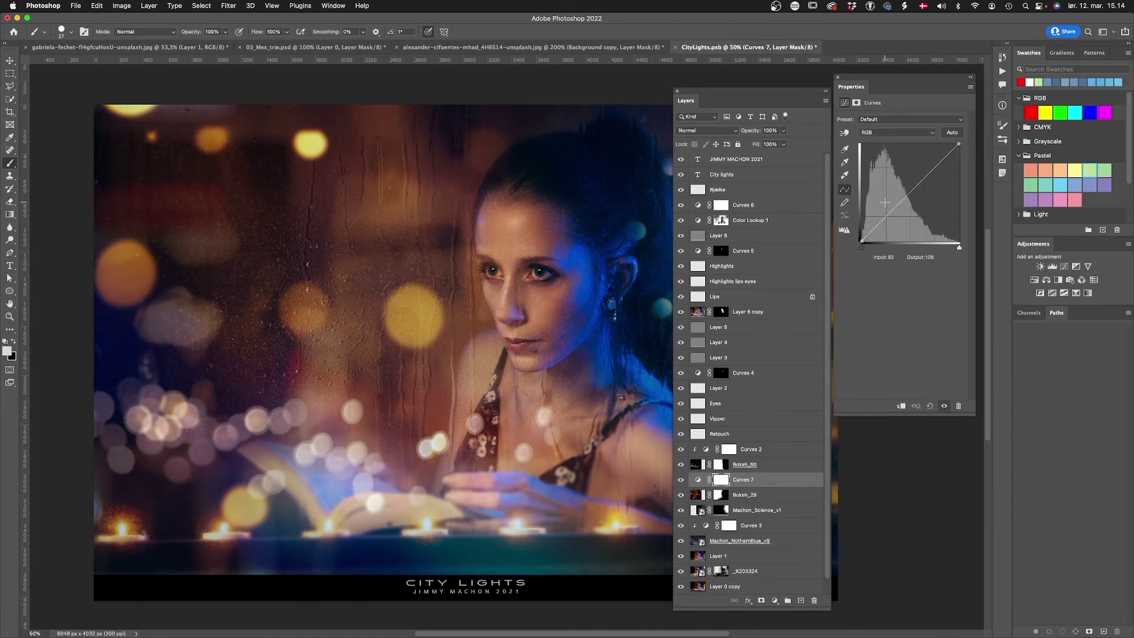
Try darkening the image with the unclipped Curves 7 adjustment, and hide and reshow Bokeh_29 to compare
{"action": "left_click", "coordinate": [882, 220]}
{"action": "left_click_drag", "start_coordinate": [882, 221], "coordinate": [856, 247]}
{"action": "left_click", "coordinate": [681, 495]}
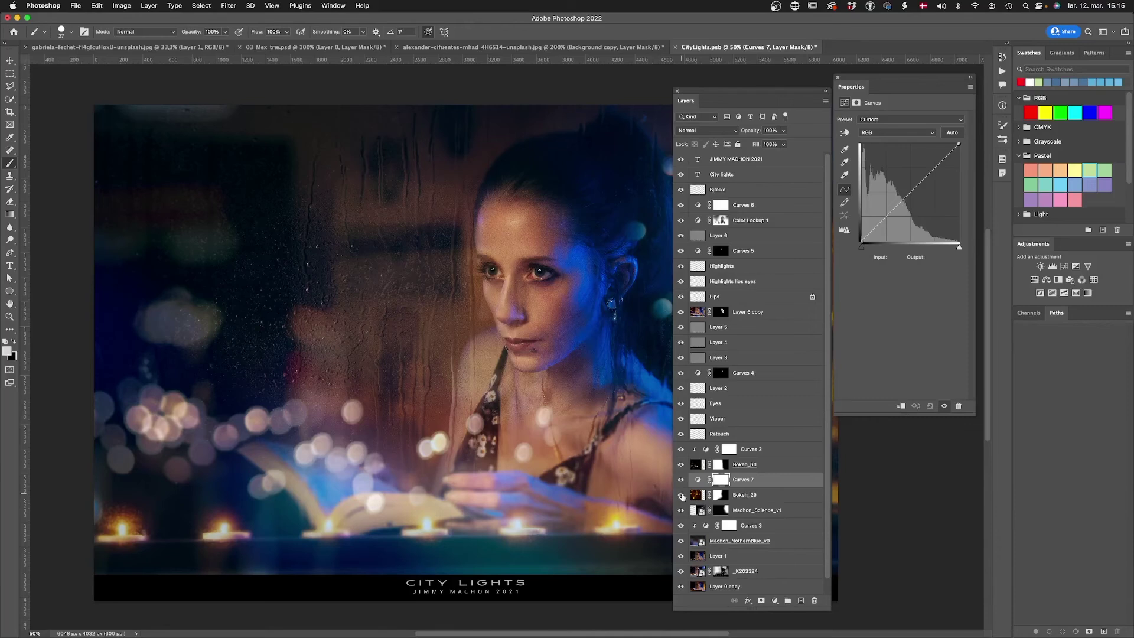
{"action": "left_click", "coordinate": [682, 495]}
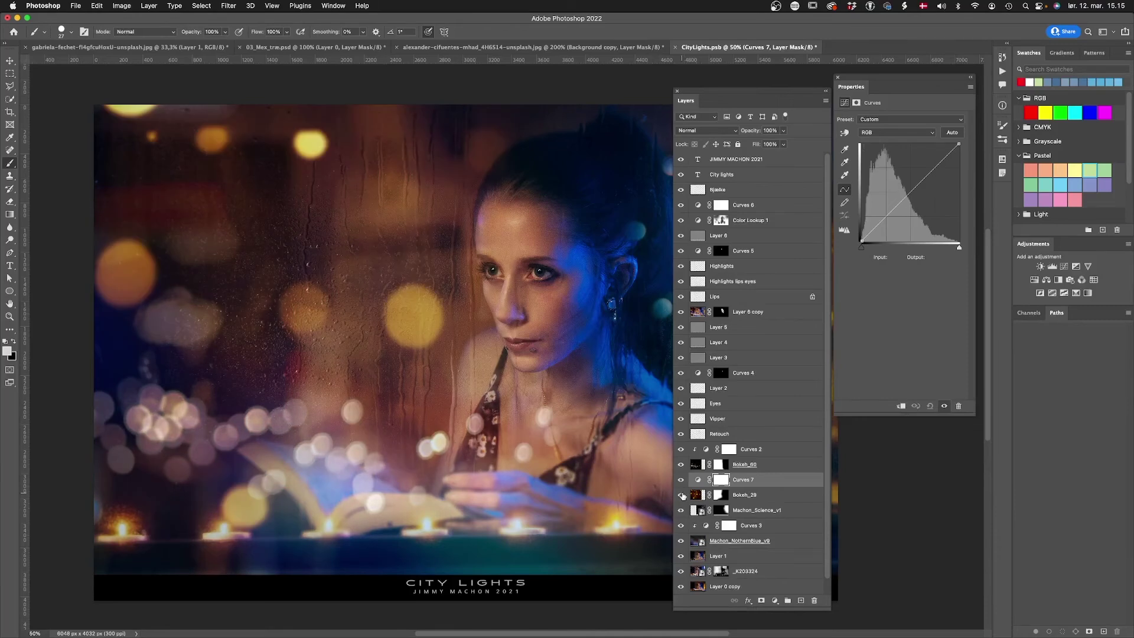
Clip the Curves 7 adjustment layer to the Bokeh_29 layer directly below it
{"action": "right_click", "coordinate": [771, 481]}
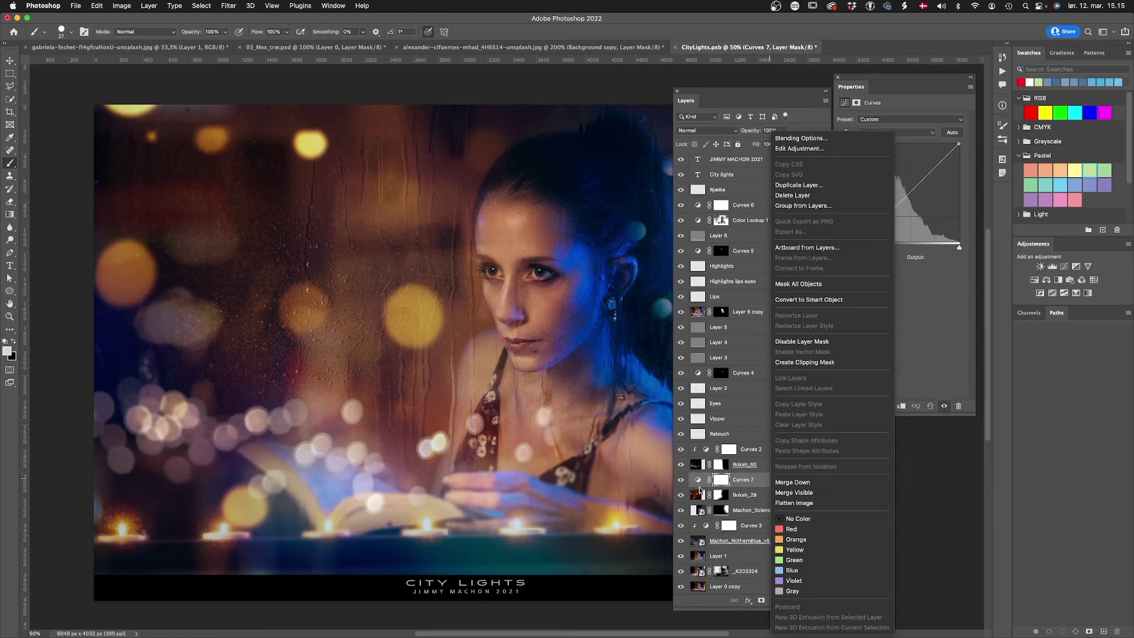
{"action": "left_click", "coordinate": [756, 481]}
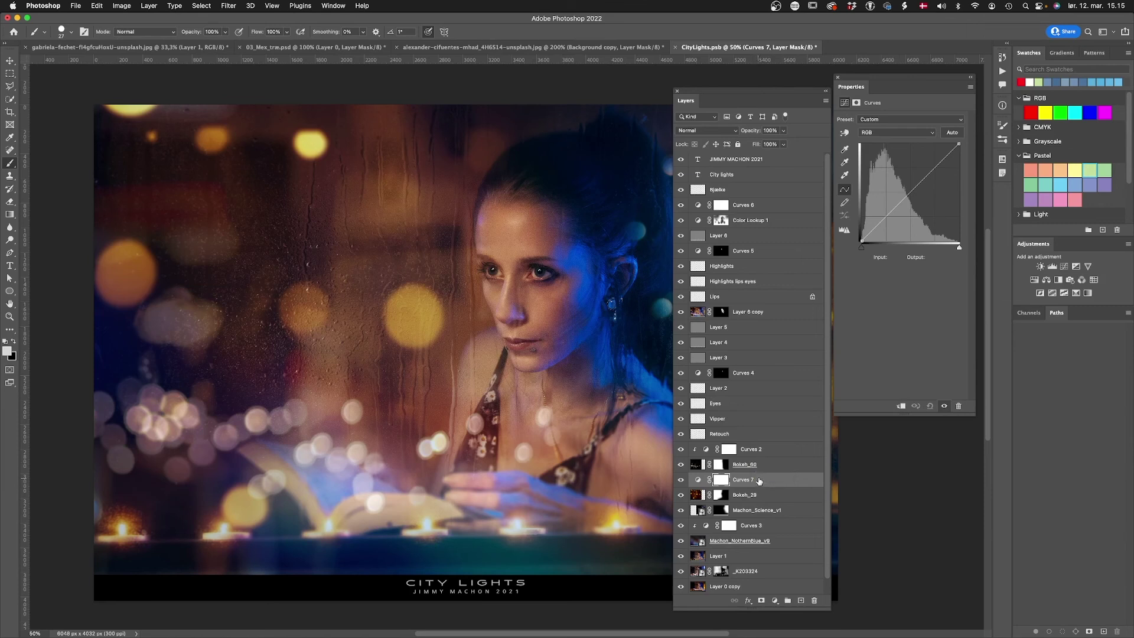
{"action": "left_click_drag", "start_coordinate": [758, 484], "coordinate": [758, 486]}
{"action": "left_click", "coordinate": [759, 485], "text": "alt"}
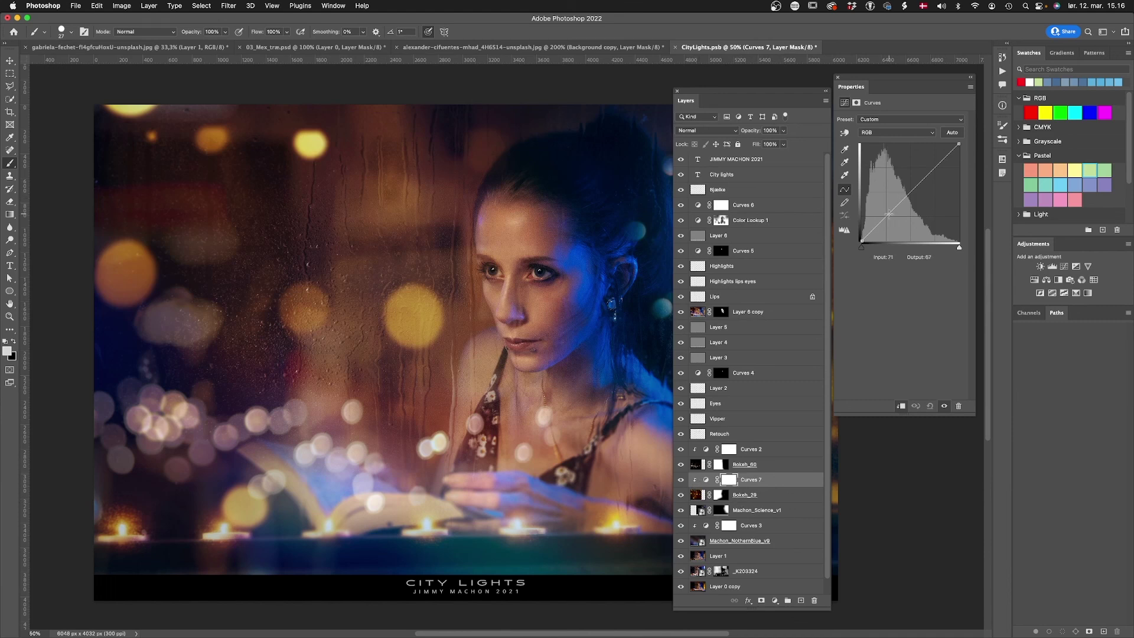
Darken Bokeh_29 by lowering the clipped curve's shadows and setting a point at input 118, output 95, toggling Curves 7 to compare
{"action": "left_click_drag", "start_coordinate": [886, 216], "coordinate": [907, 205]}
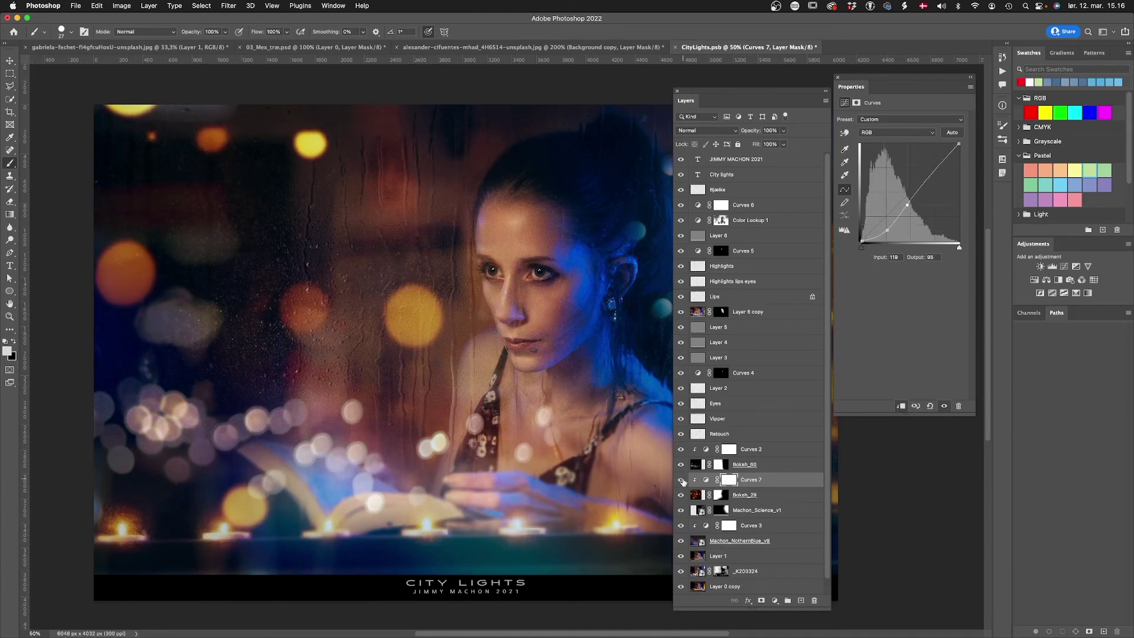
{"action": "left_click", "coordinate": [682, 480]}
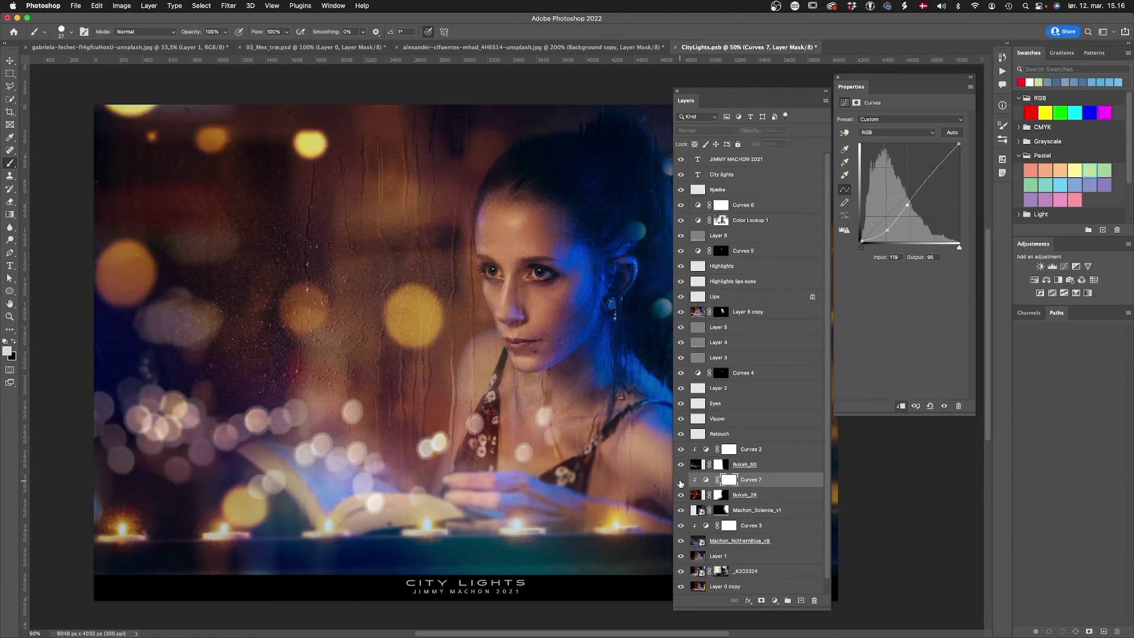
{"action": "left_click", "coordinate": [681, 481]}
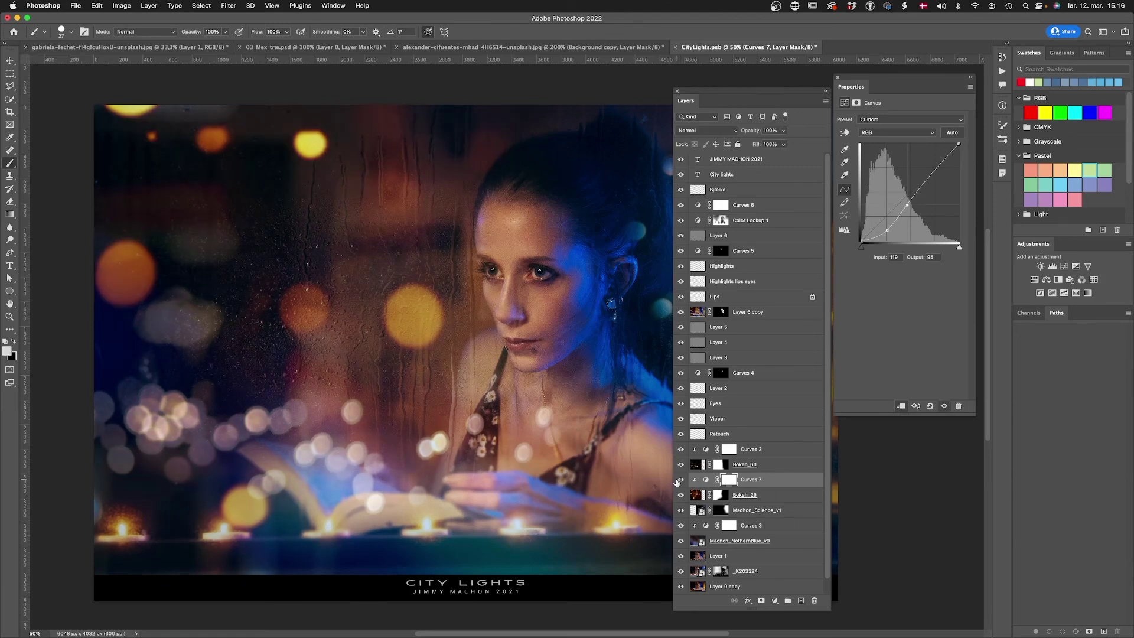